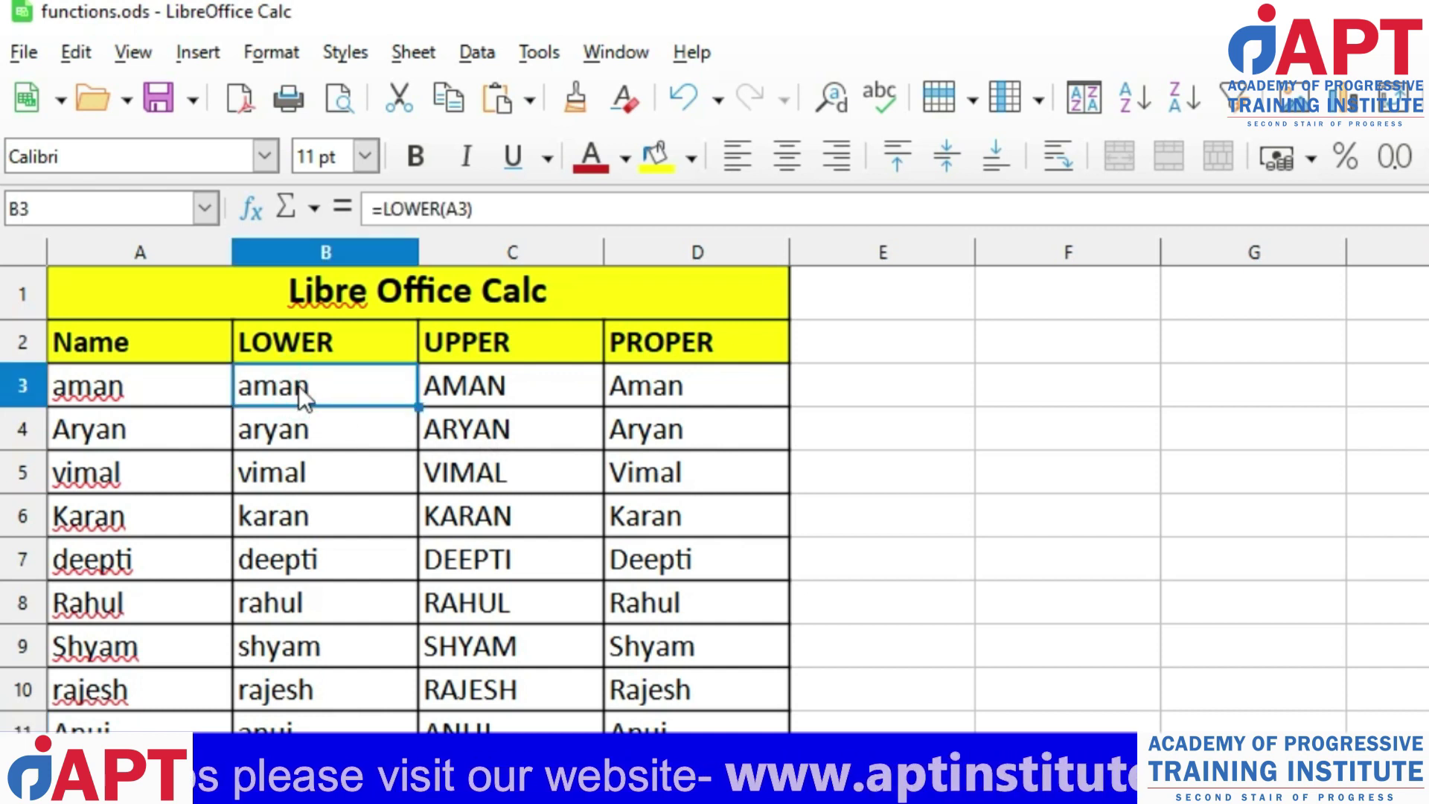
Inspect the UPPER and PROPER formulas in row 3 and the mixed-case entries in the Name column
left_click(477, 384)
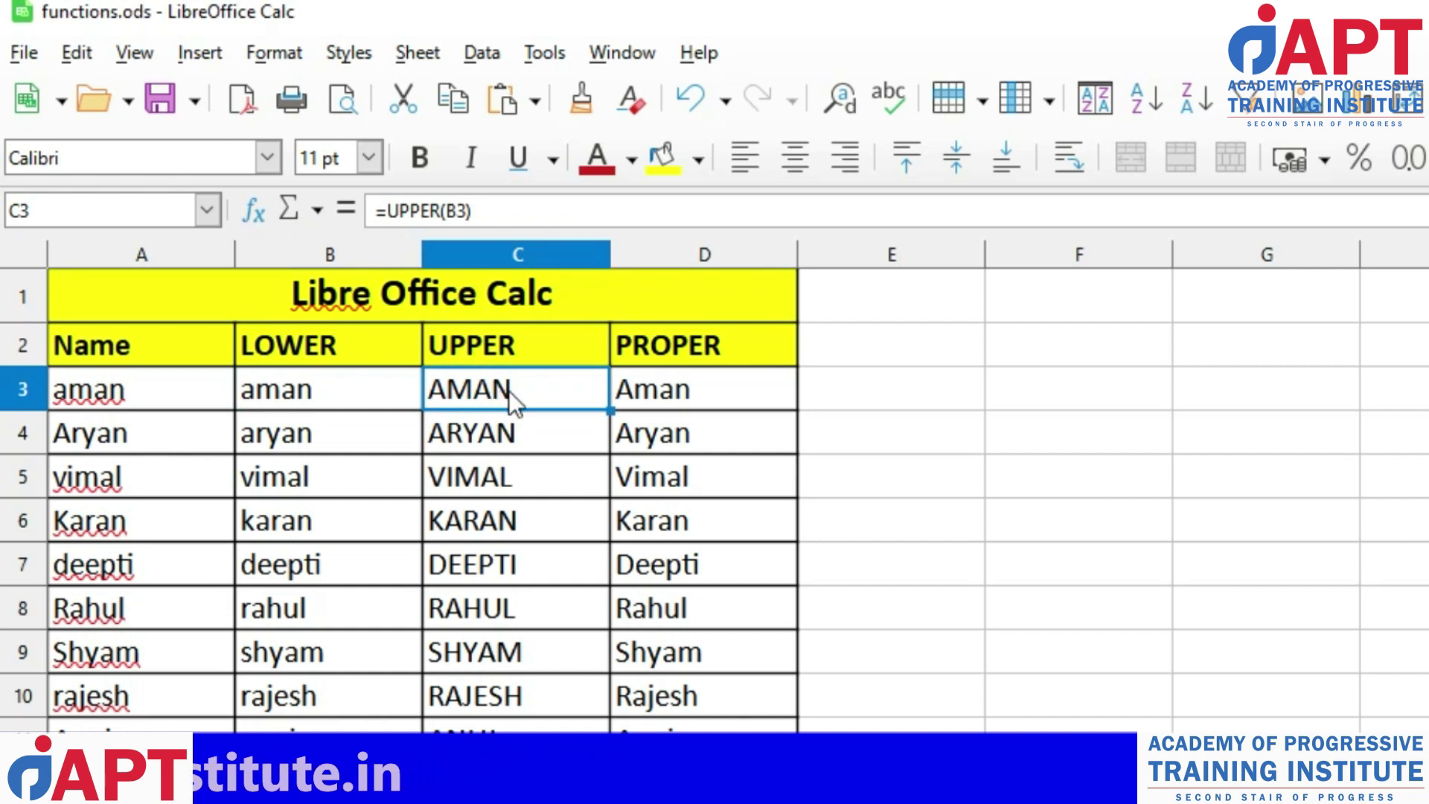
left_click(685, 391)
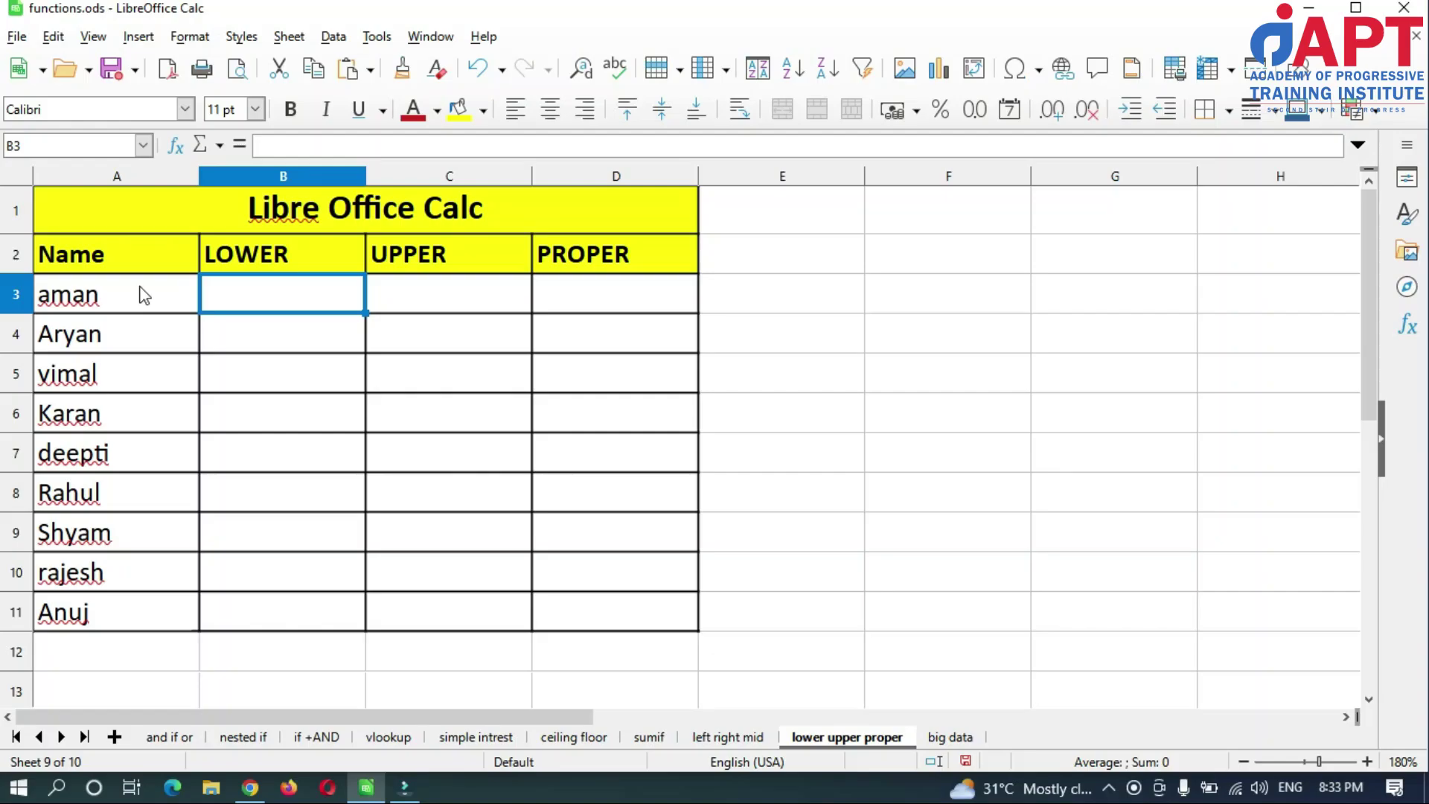
left_click_drag(144, 296, 127, 612)
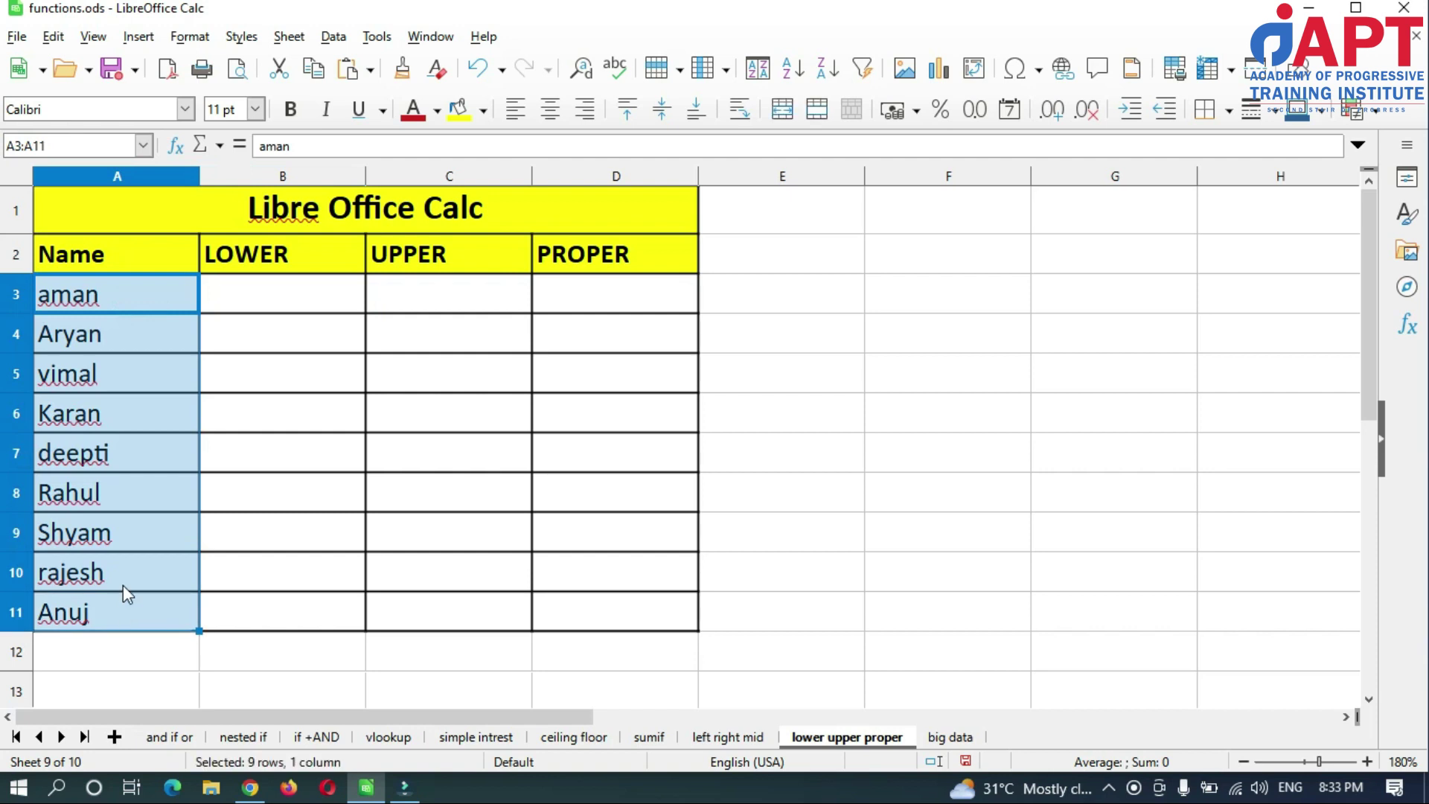
left_click(111, 298)
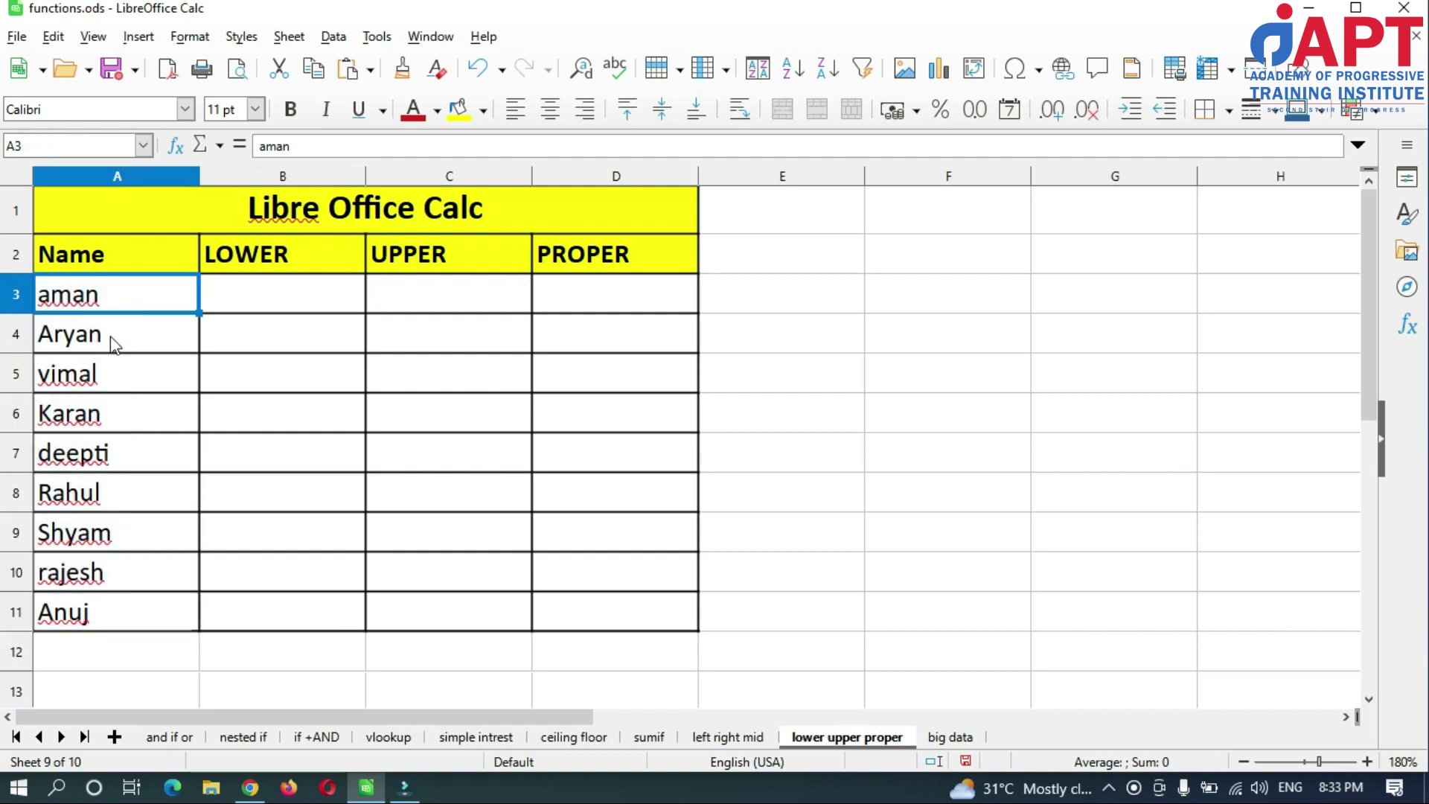
left_click(114, 375)
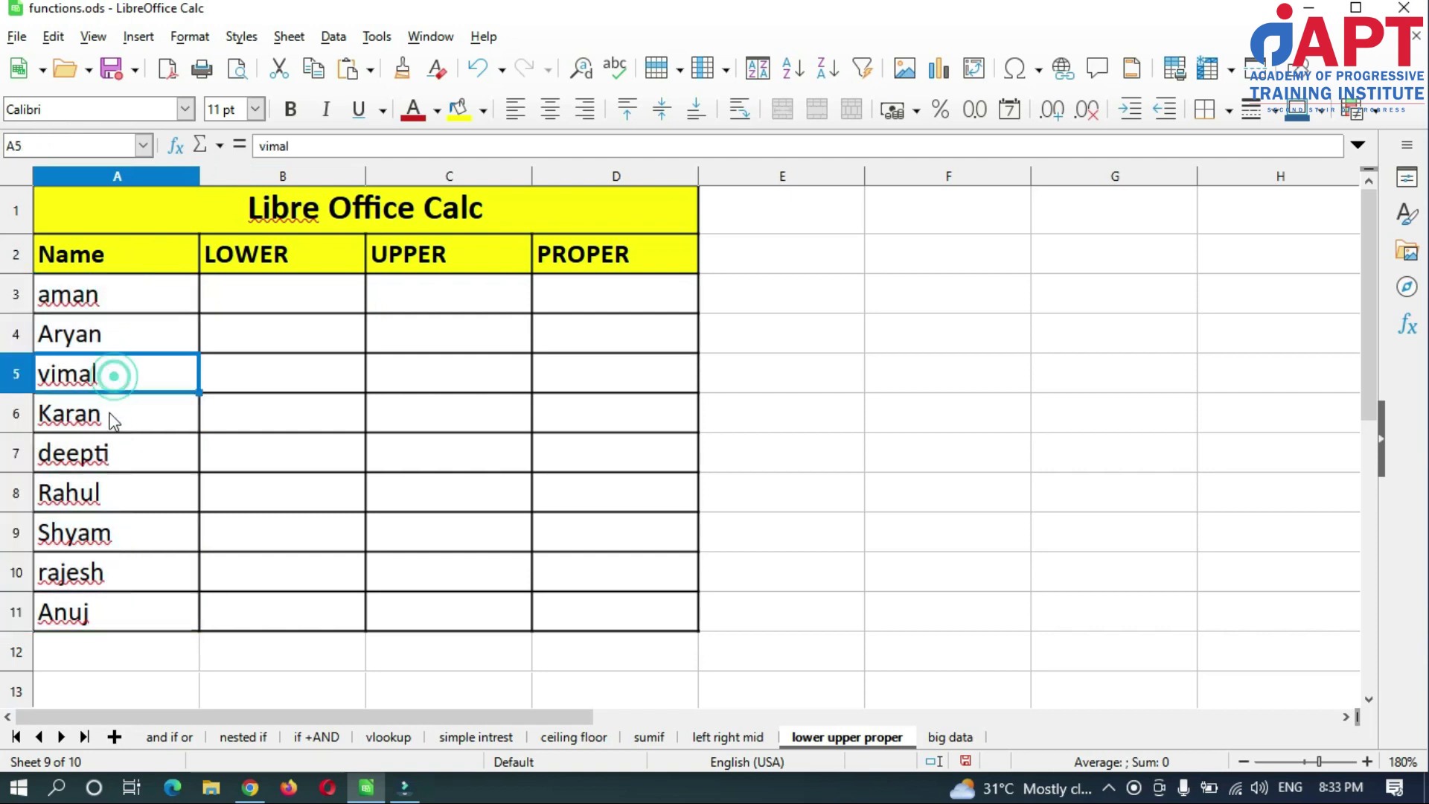
left_click(112, 426)
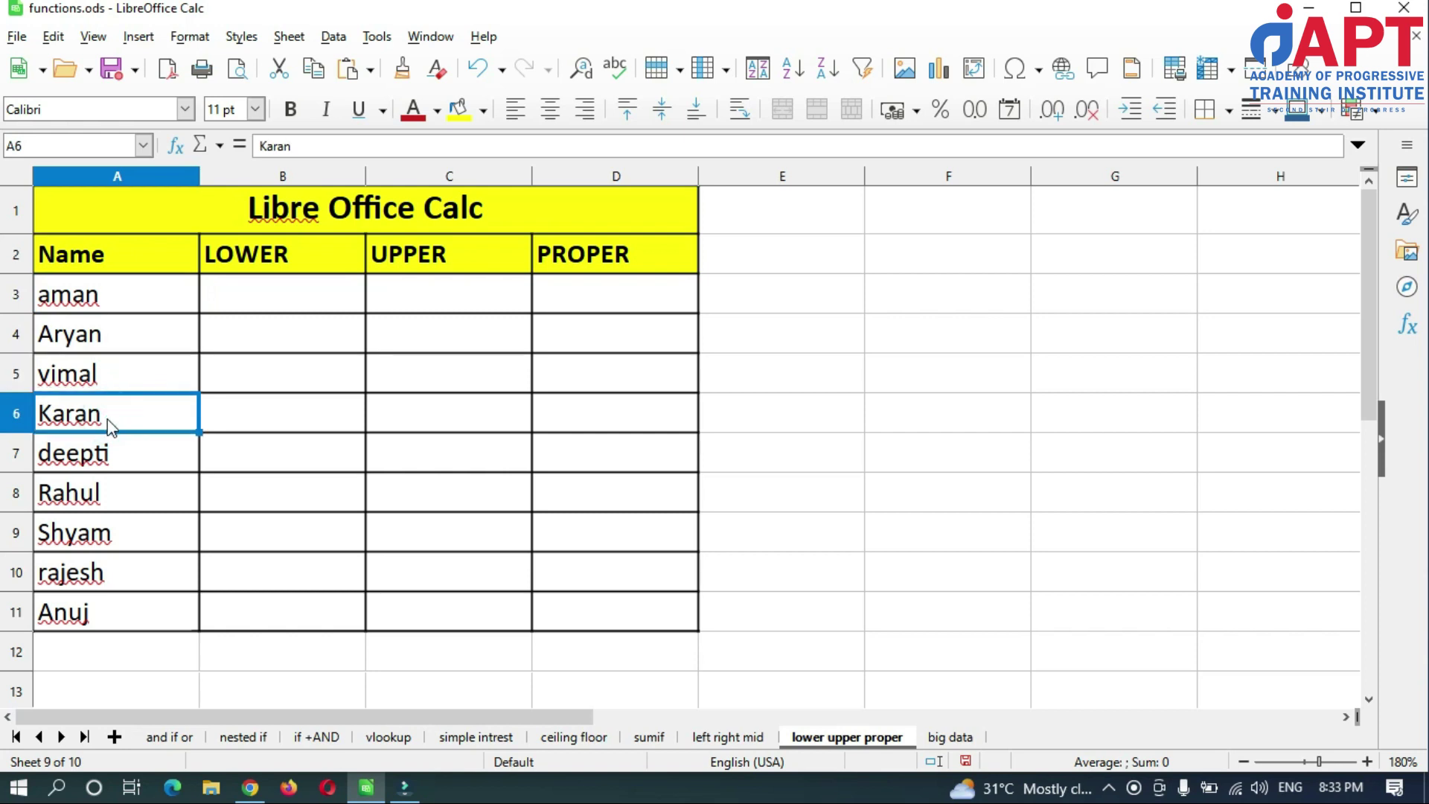
left_click(112, 459)
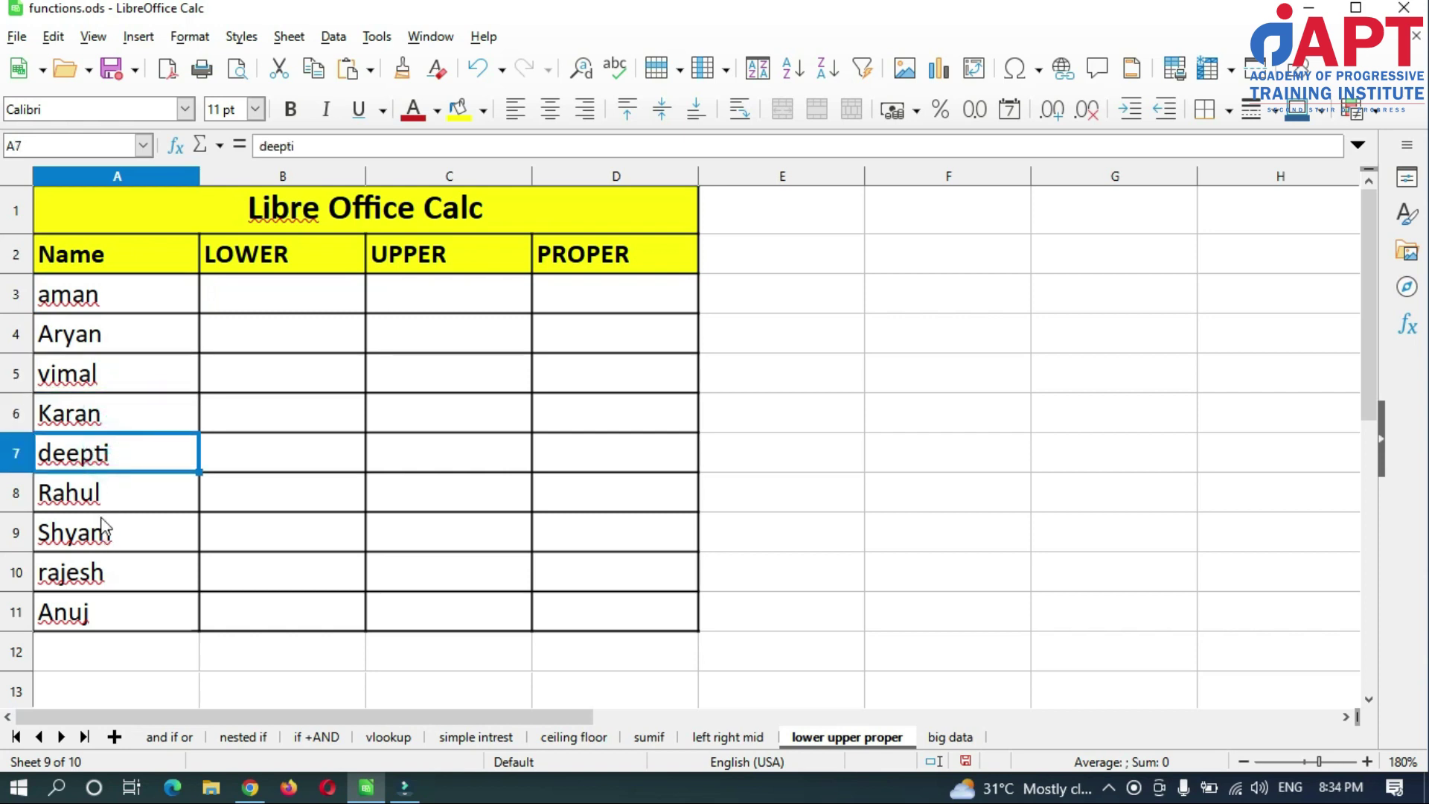
Enter the formula =LOWER(A3) in cell B3 to convert the first name to lowercase
left_click(240, 289)
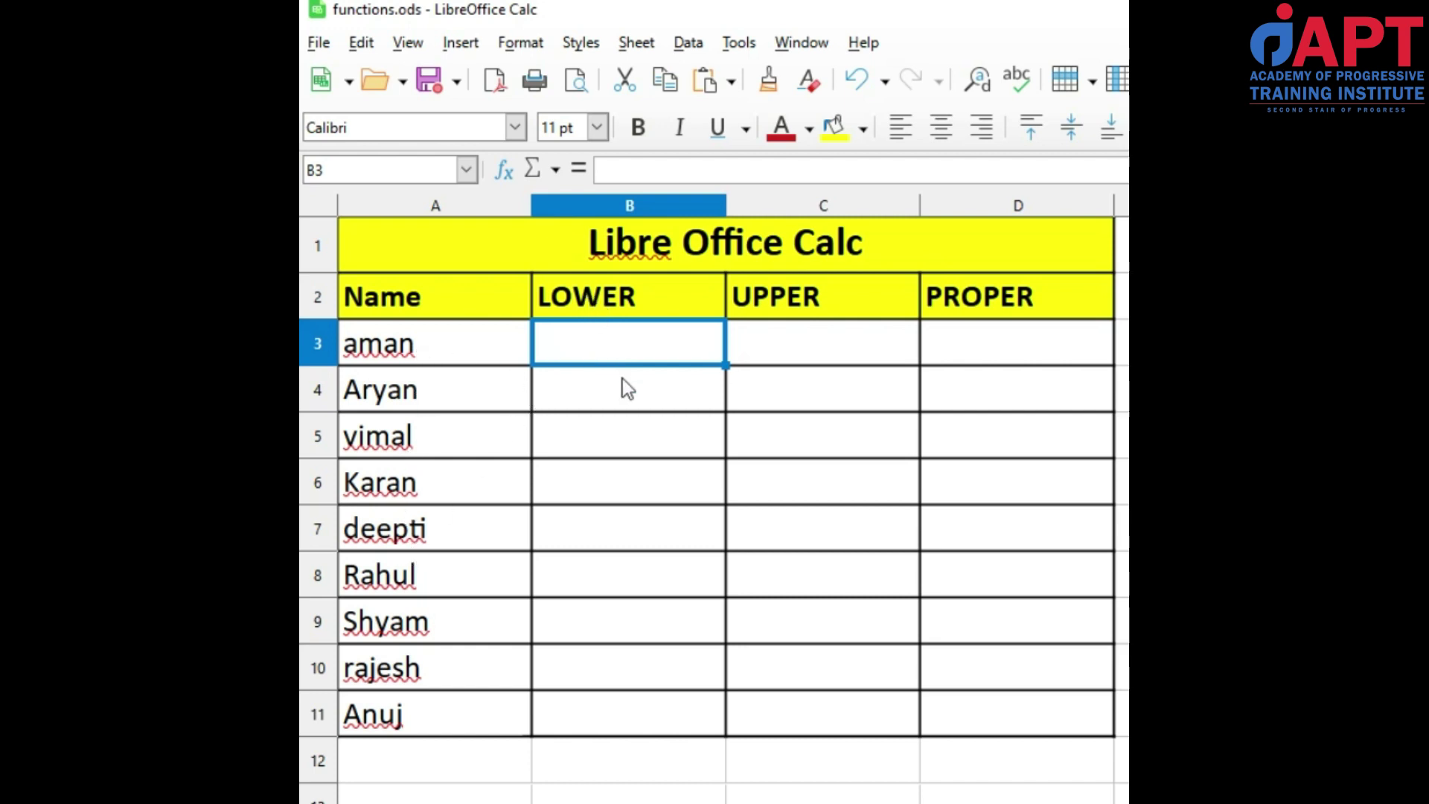
key("F2")
type("=lo")
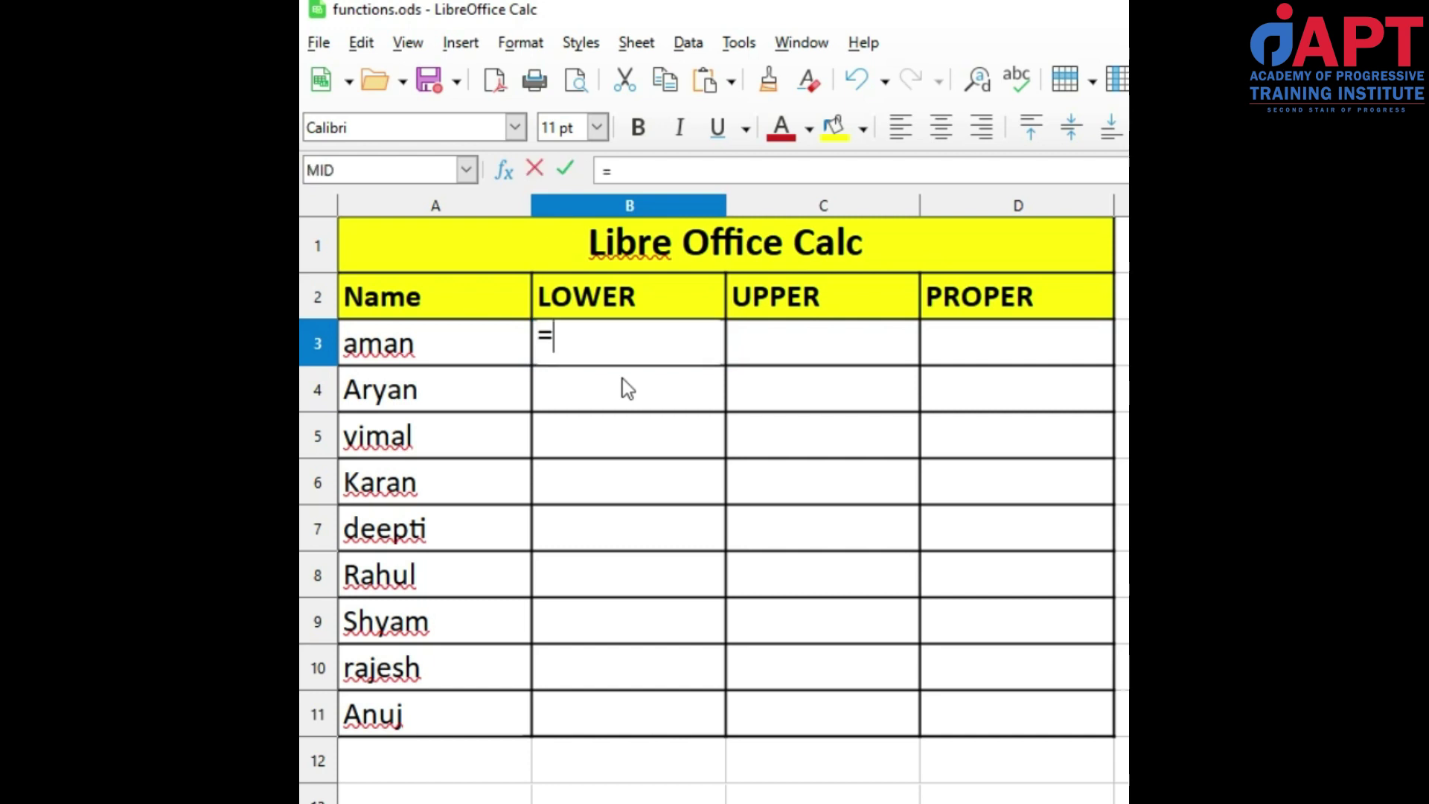
type("wer")
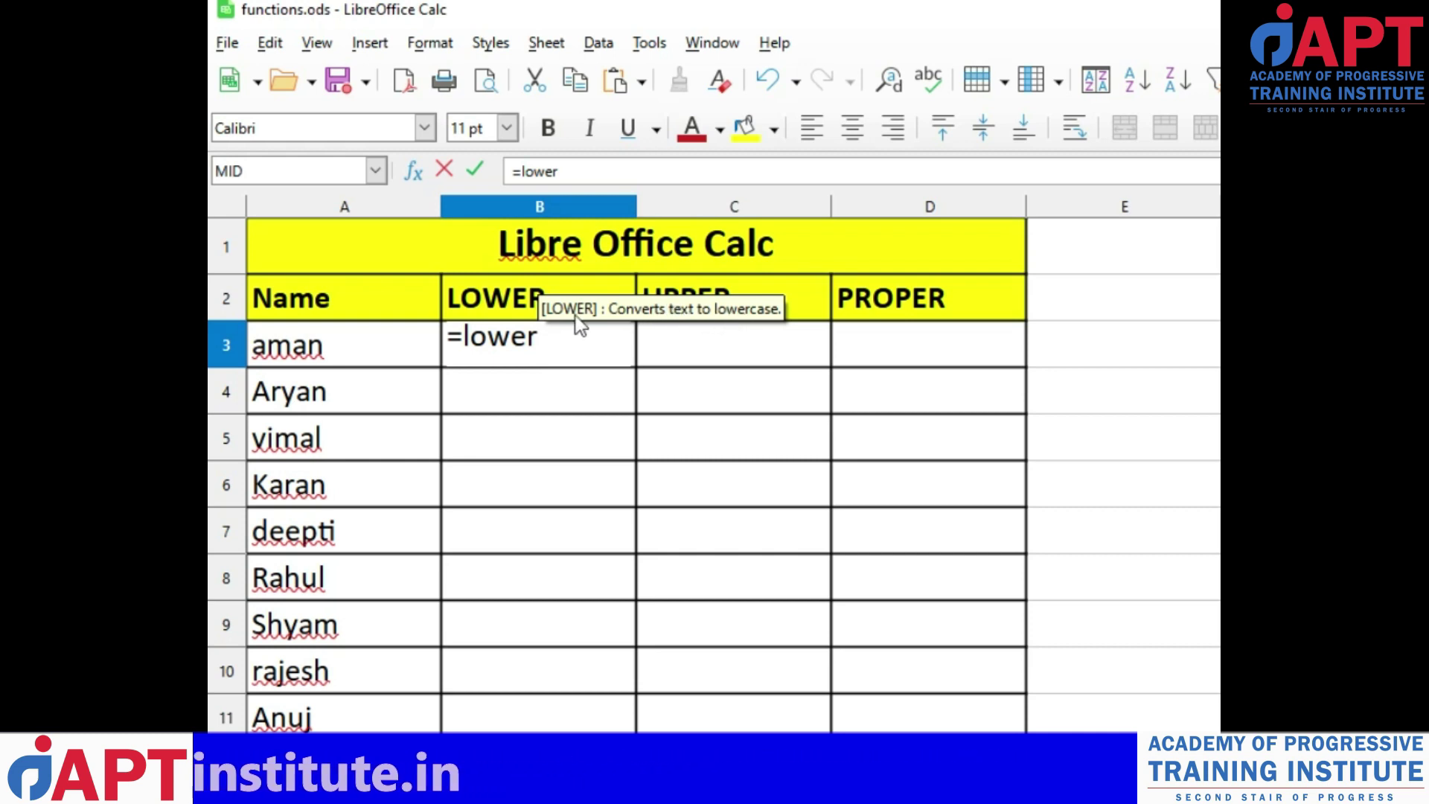
type("(")
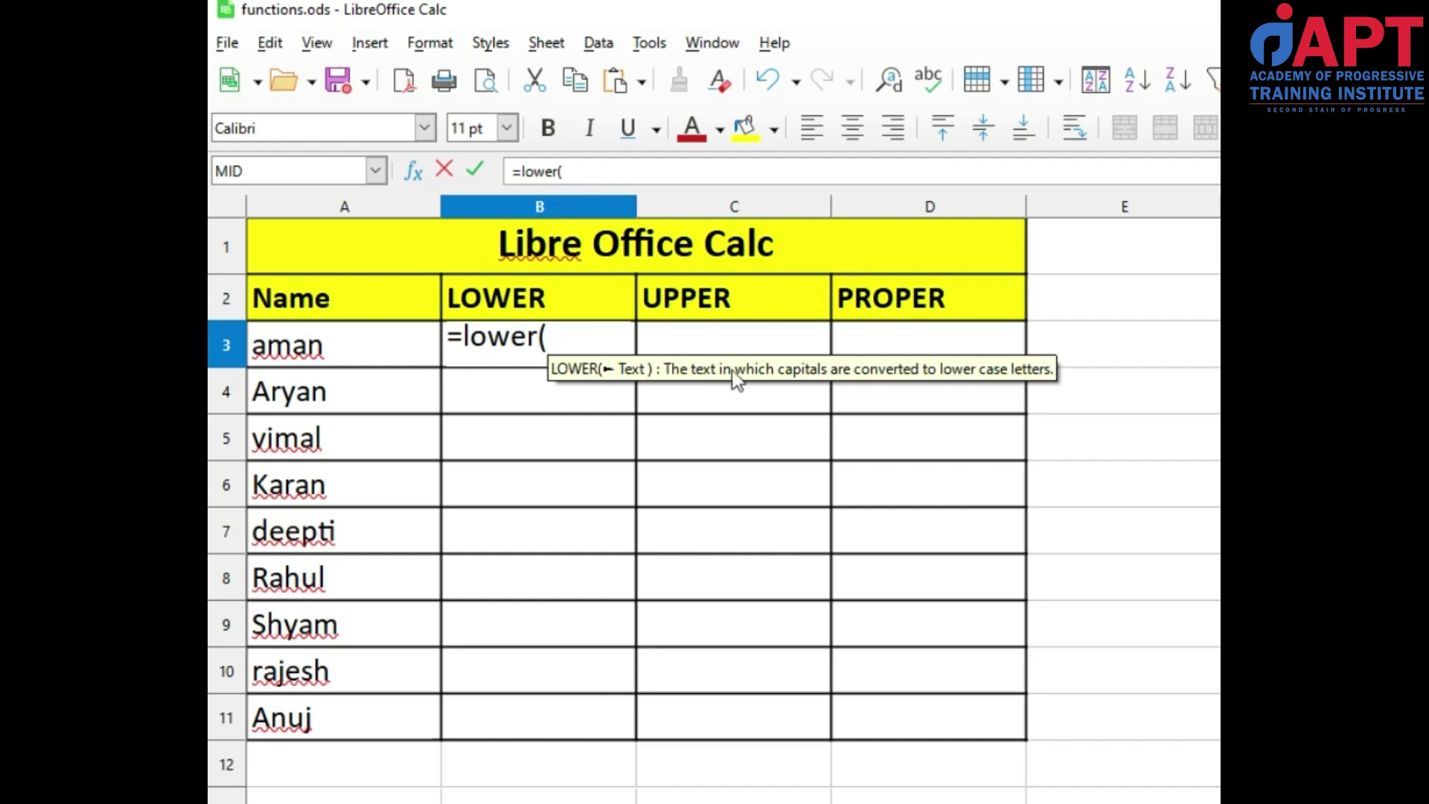
left_click(376, 353)
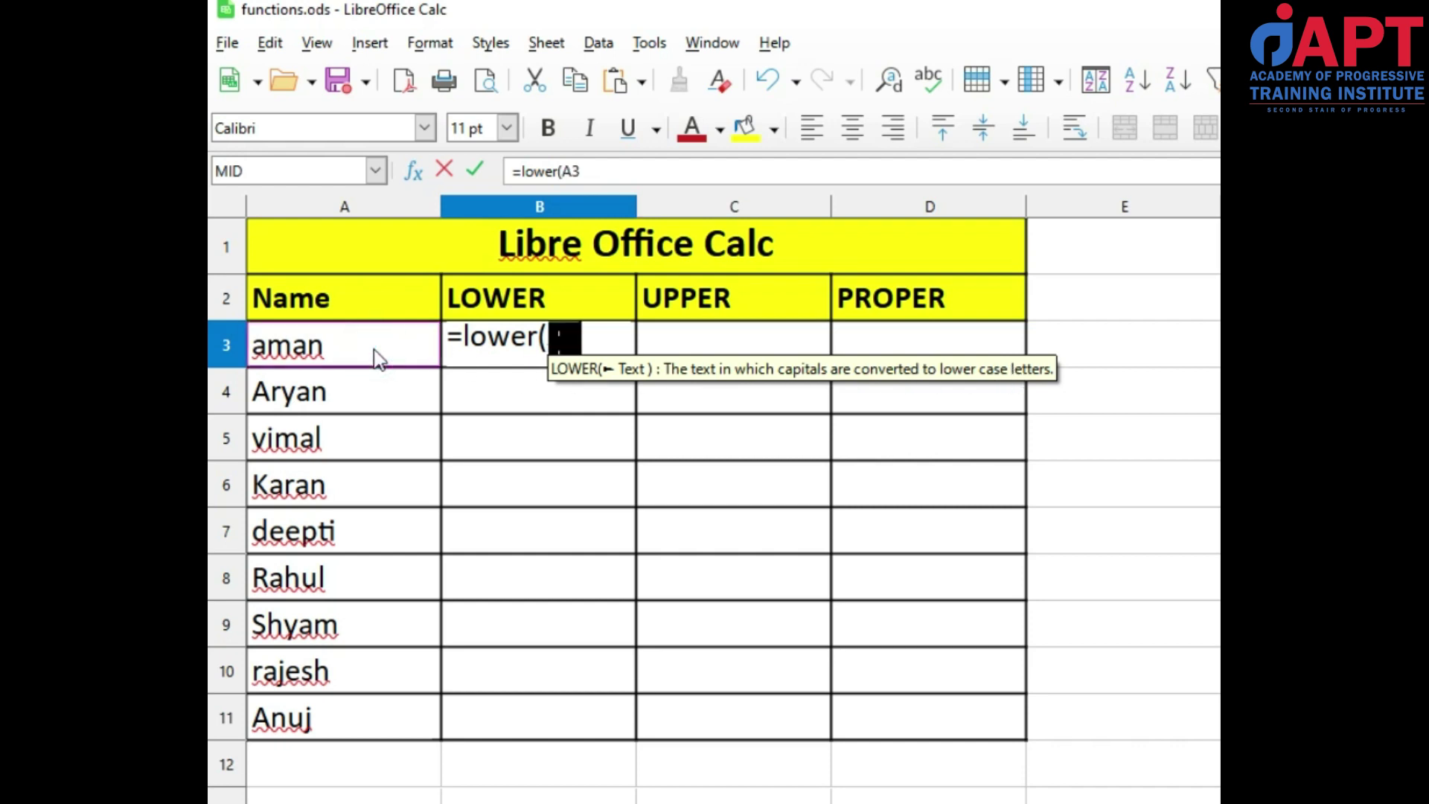
type(")")
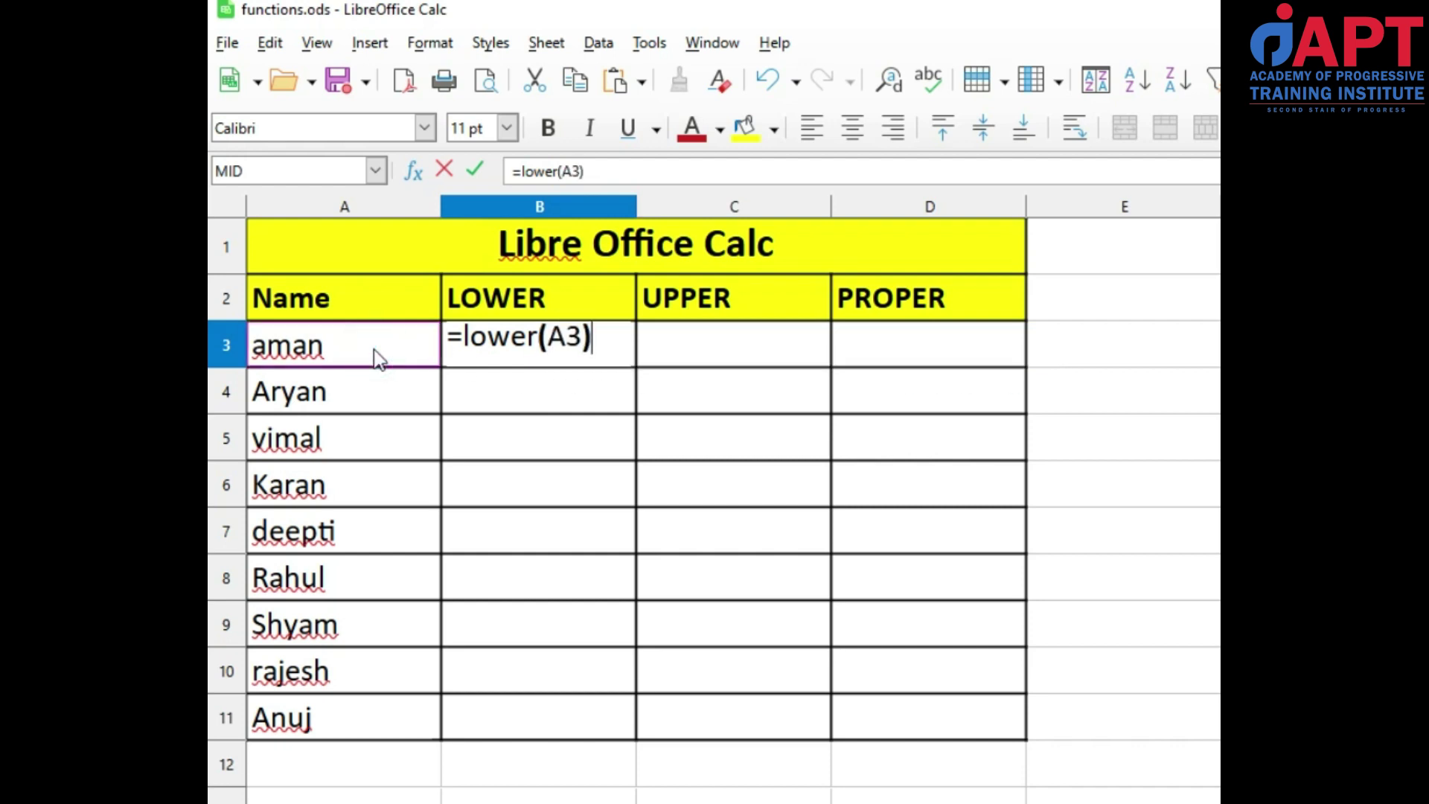
key("Return")
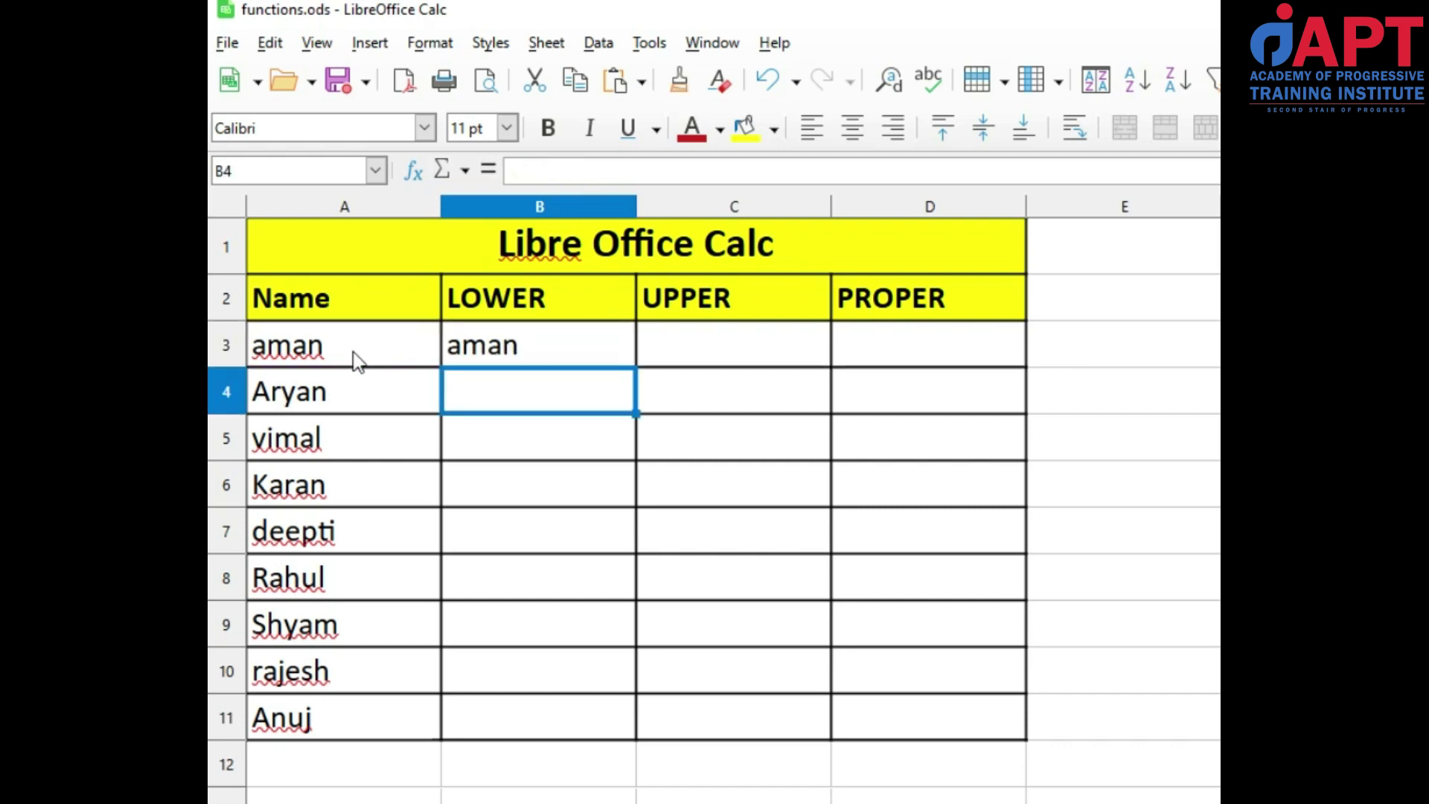
Compare the result in B3 with its source in A3 and look over the remaining entries in the Name column
left_click(348, 355)
left_click(500, 357)
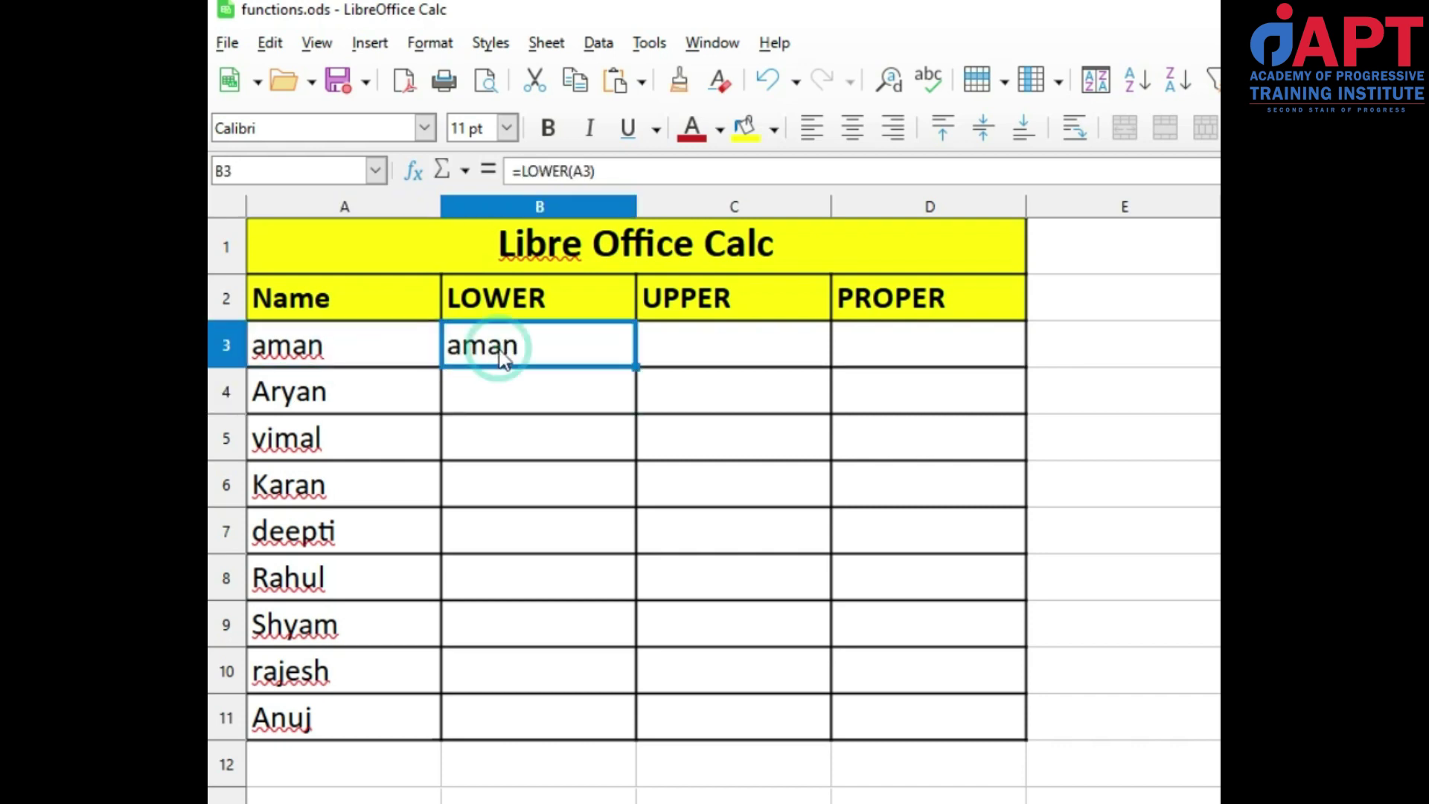
left_click(357, 405)
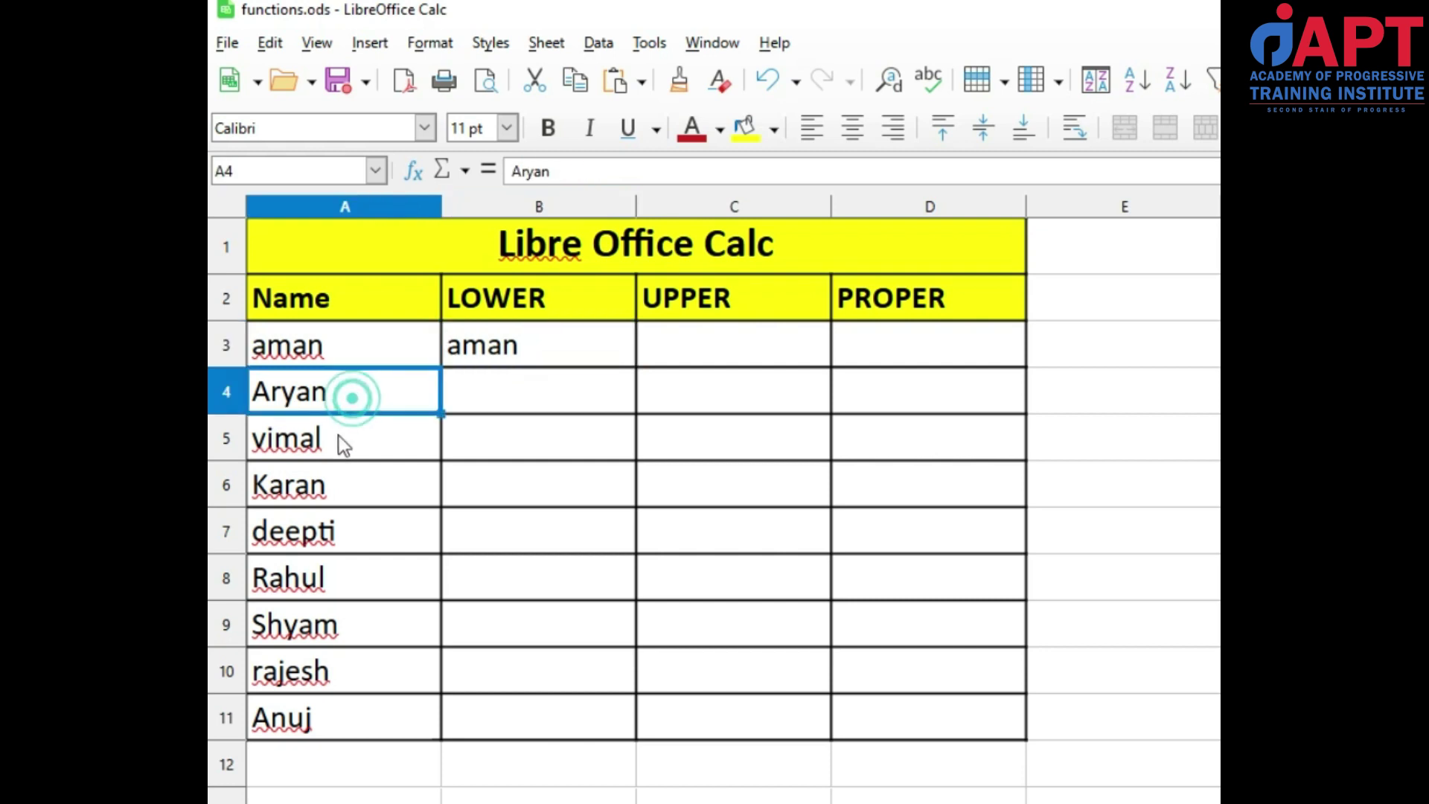
left_click(337, 487)
left_click(333, 549)
left_click(332, 578)
Copy the LOWER formula from B3 into B4:B11
left_click(527, 350)
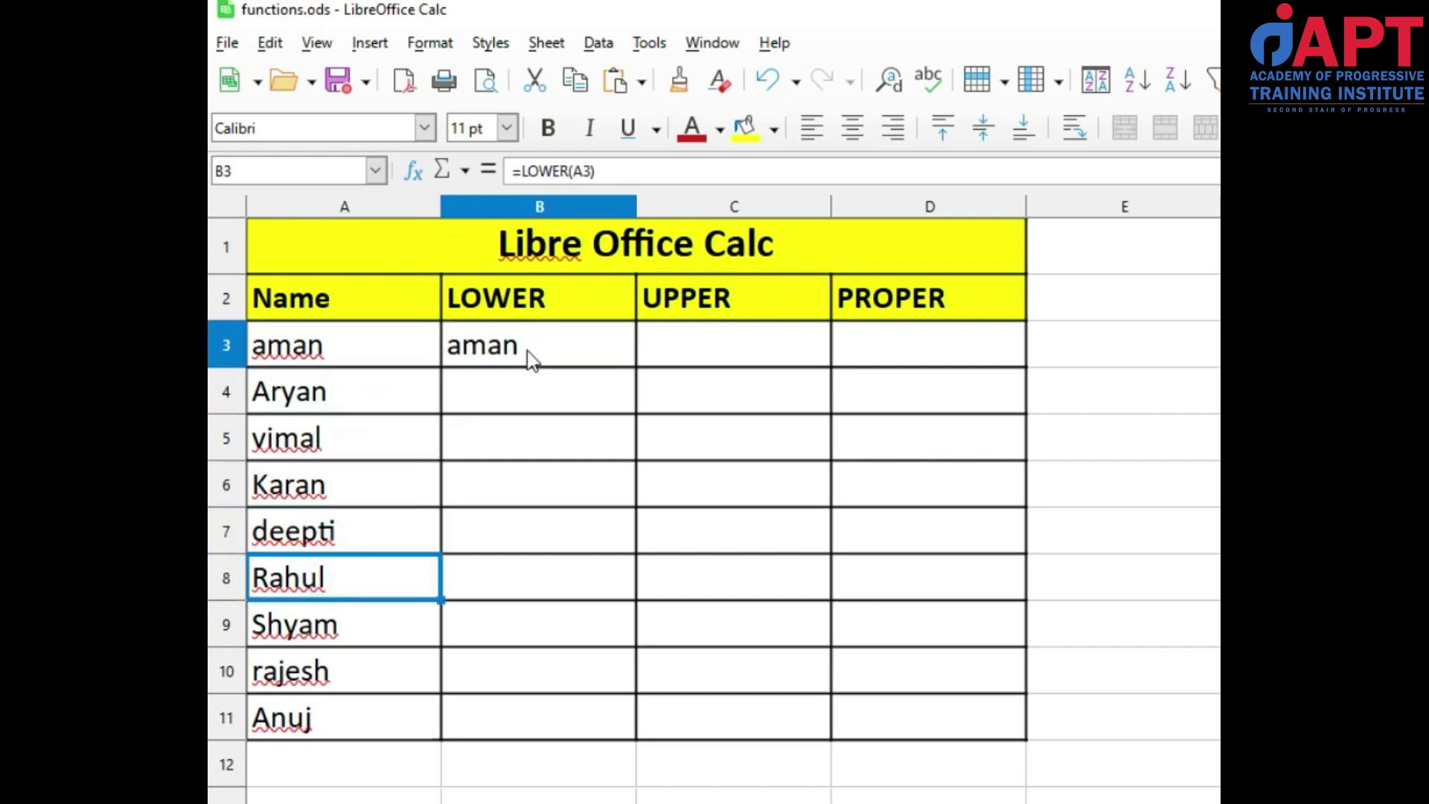
key("ctrl+c")
left_click(542, 390)
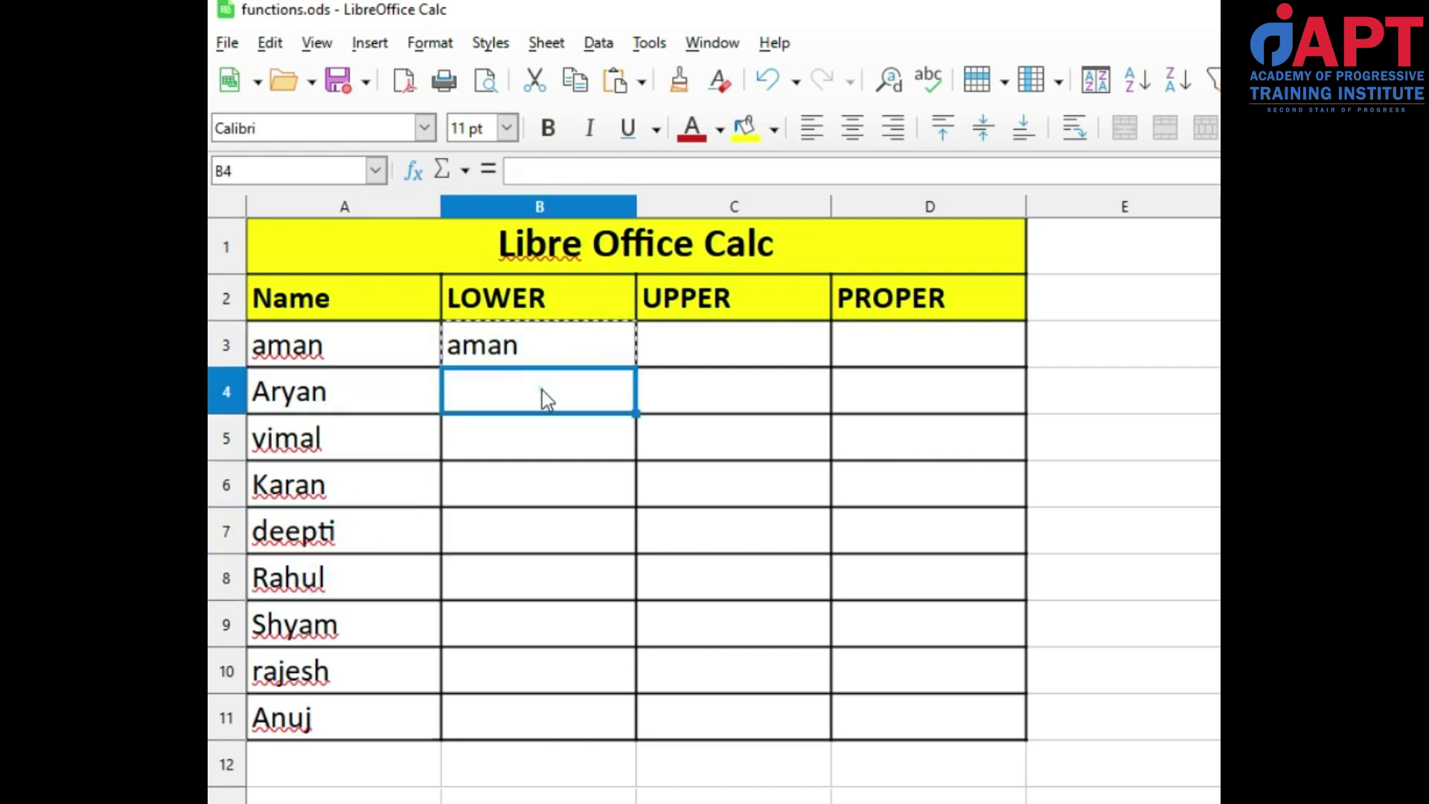
left_click(536, 709, "shift")
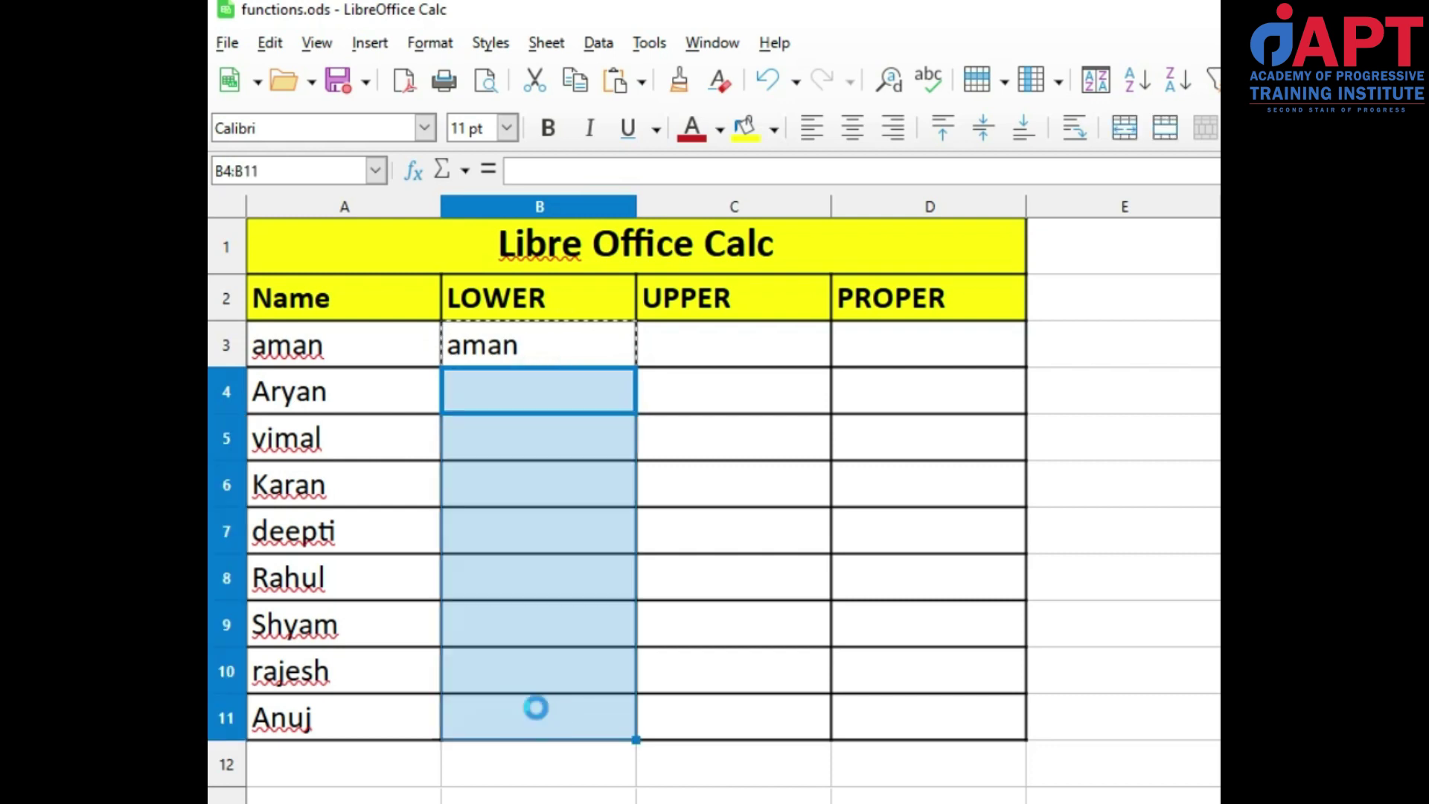
key("ctrl+v")
Check the LOWER column's formulas and results in B3:B11 against the original entries in column A
left_click(510, 399)
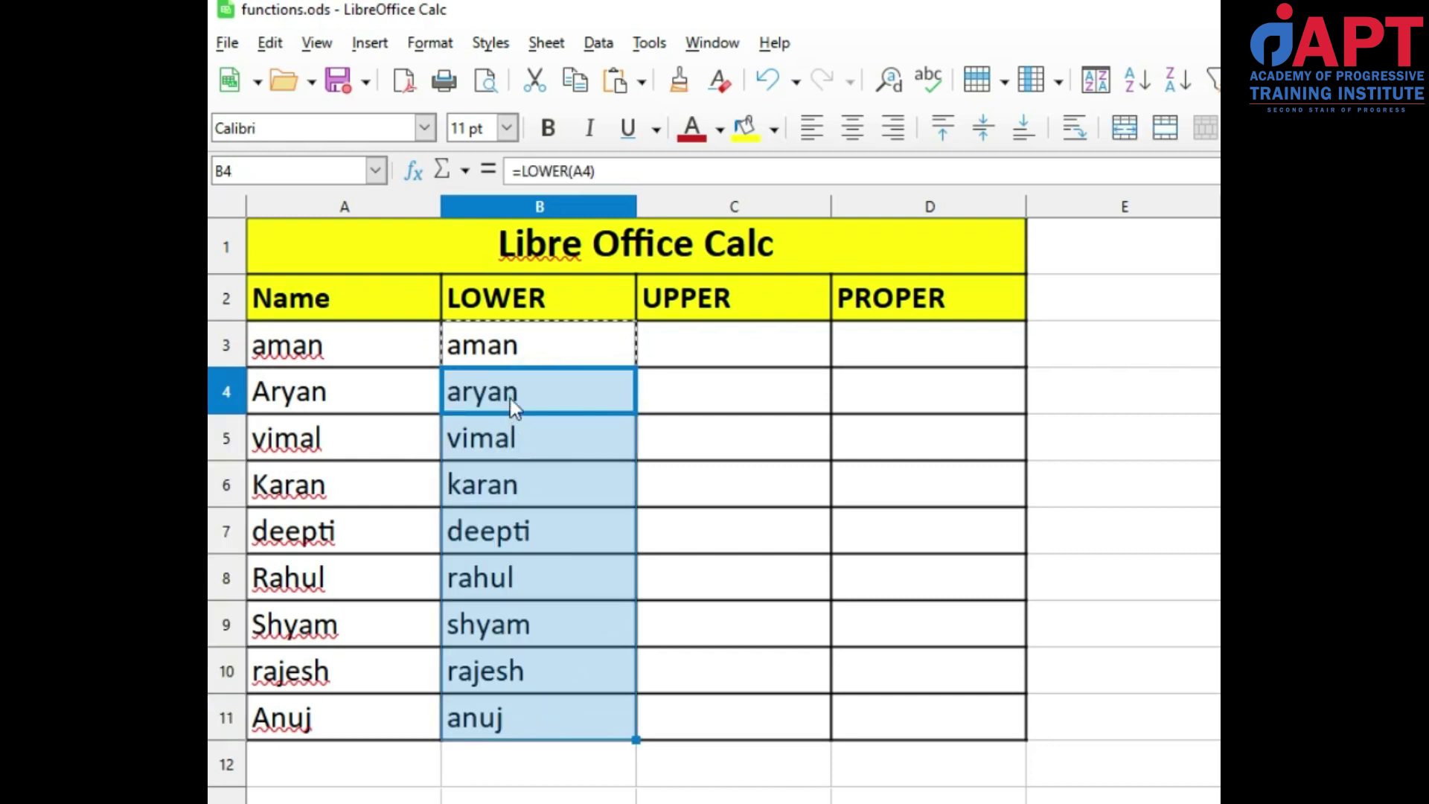
left_click(516, 446)
left_click(516, 497)
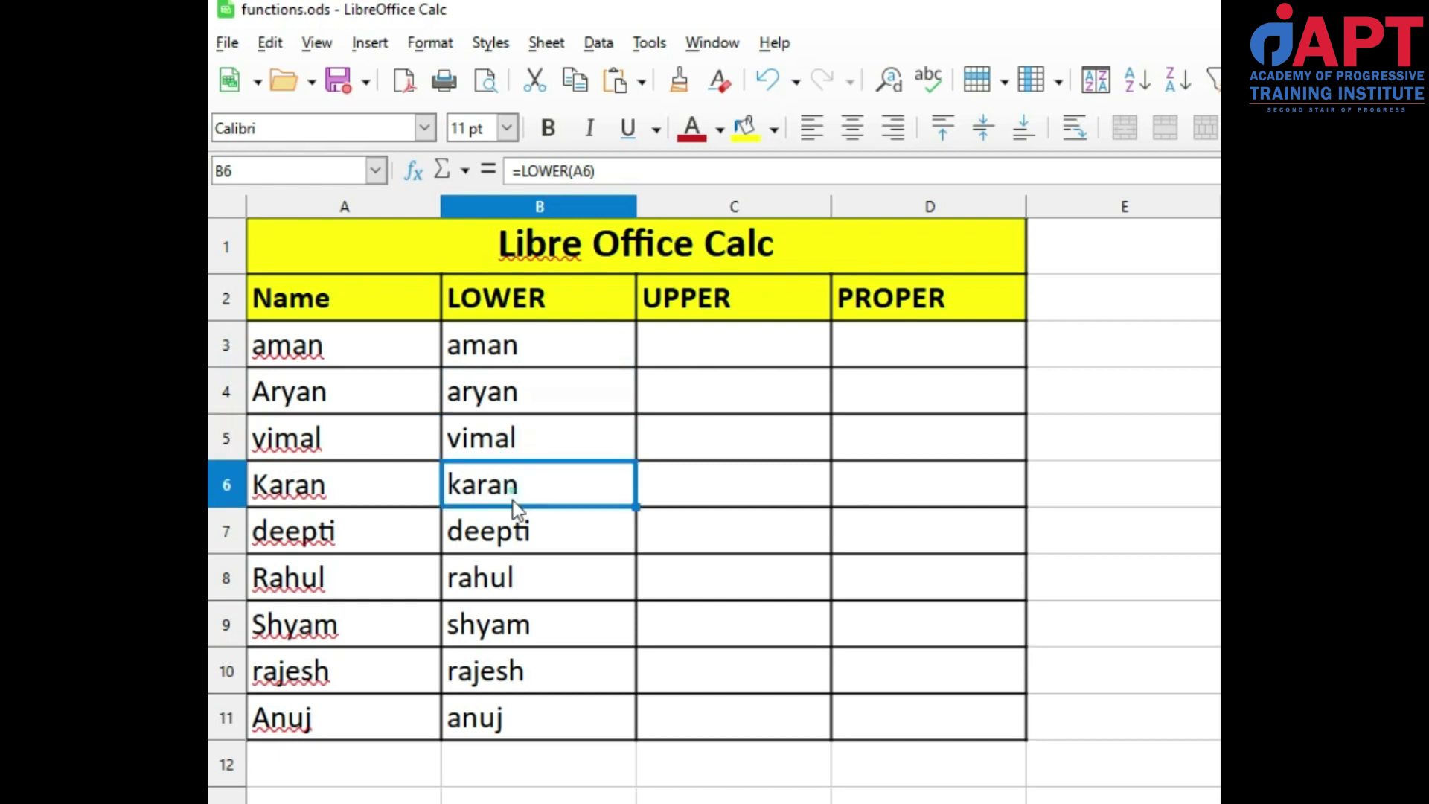
left_click(262, 504)
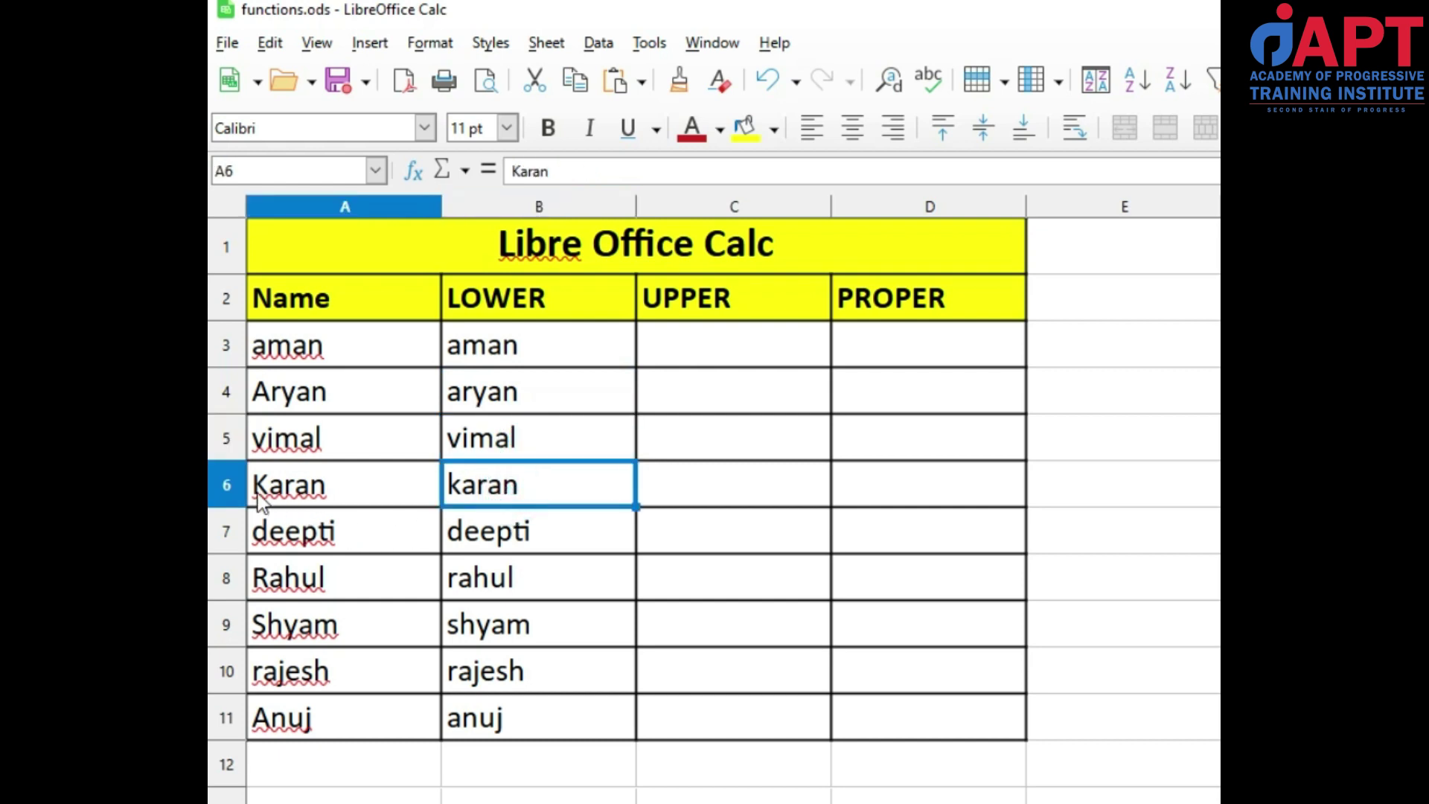
left_click(476, 498)
left_click(295, 588)
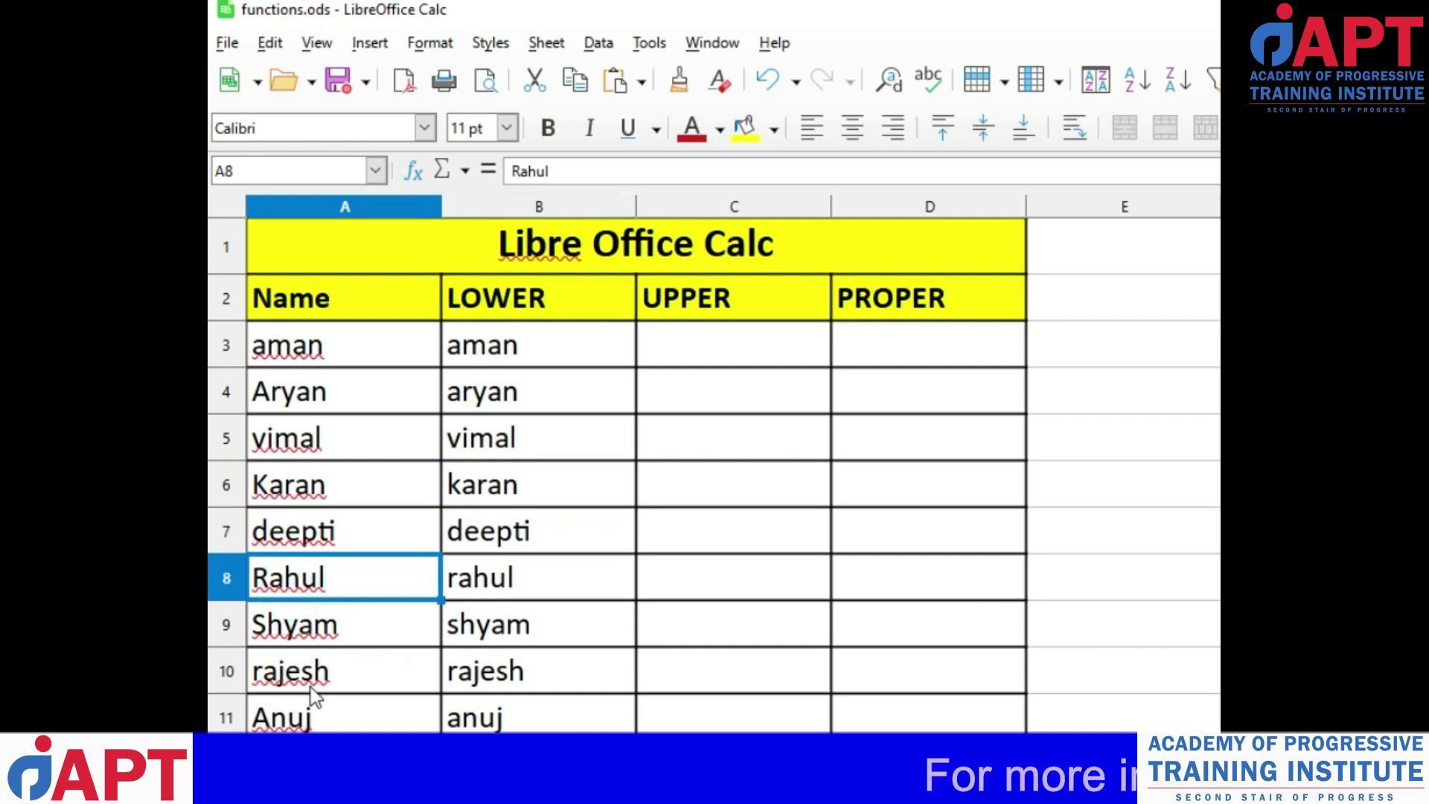
left_click_drag(495, 347, 498, 710)
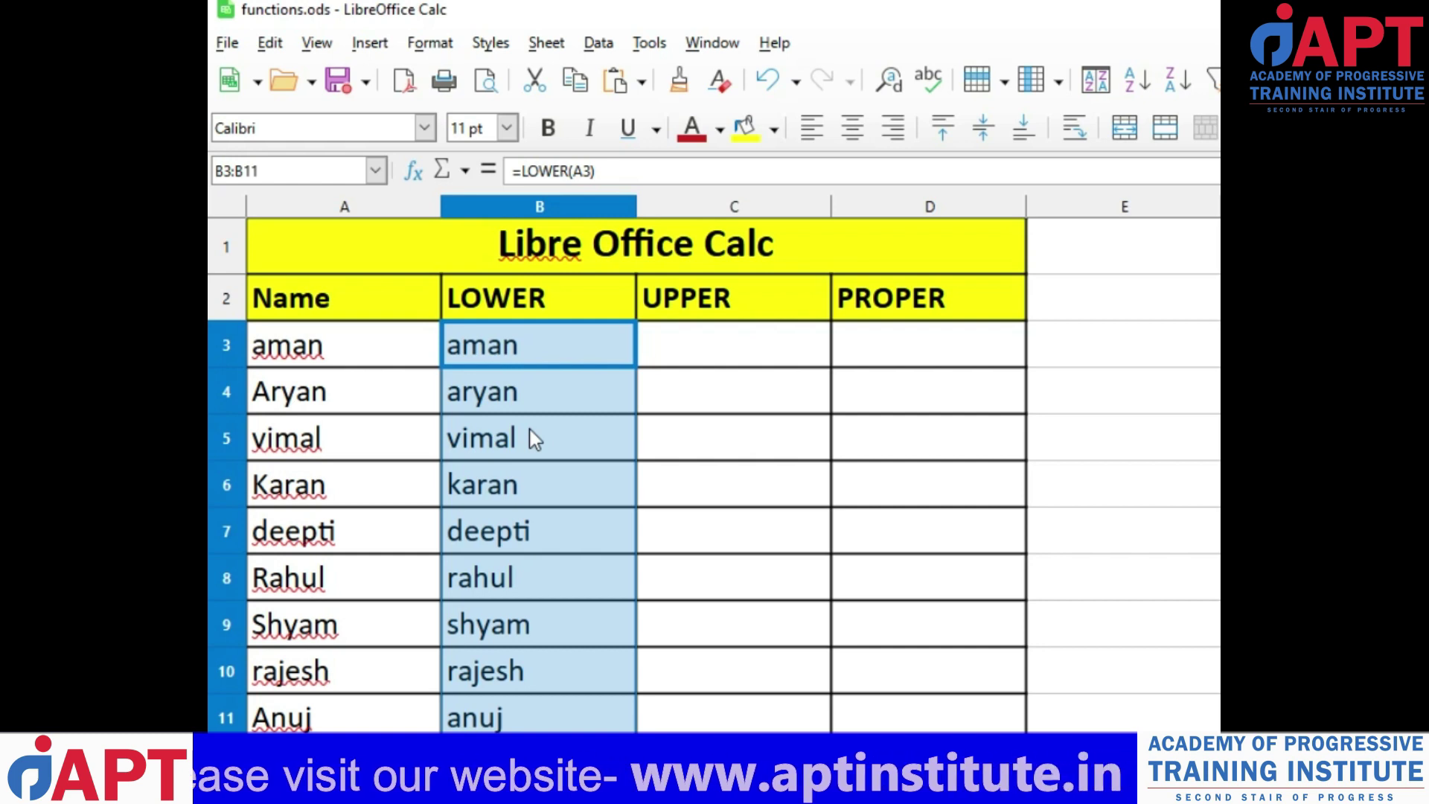
Enter the formula =UPPER(B3) in cell C3 to convert the first lowercase name to uppercase
left_click(691, 346)
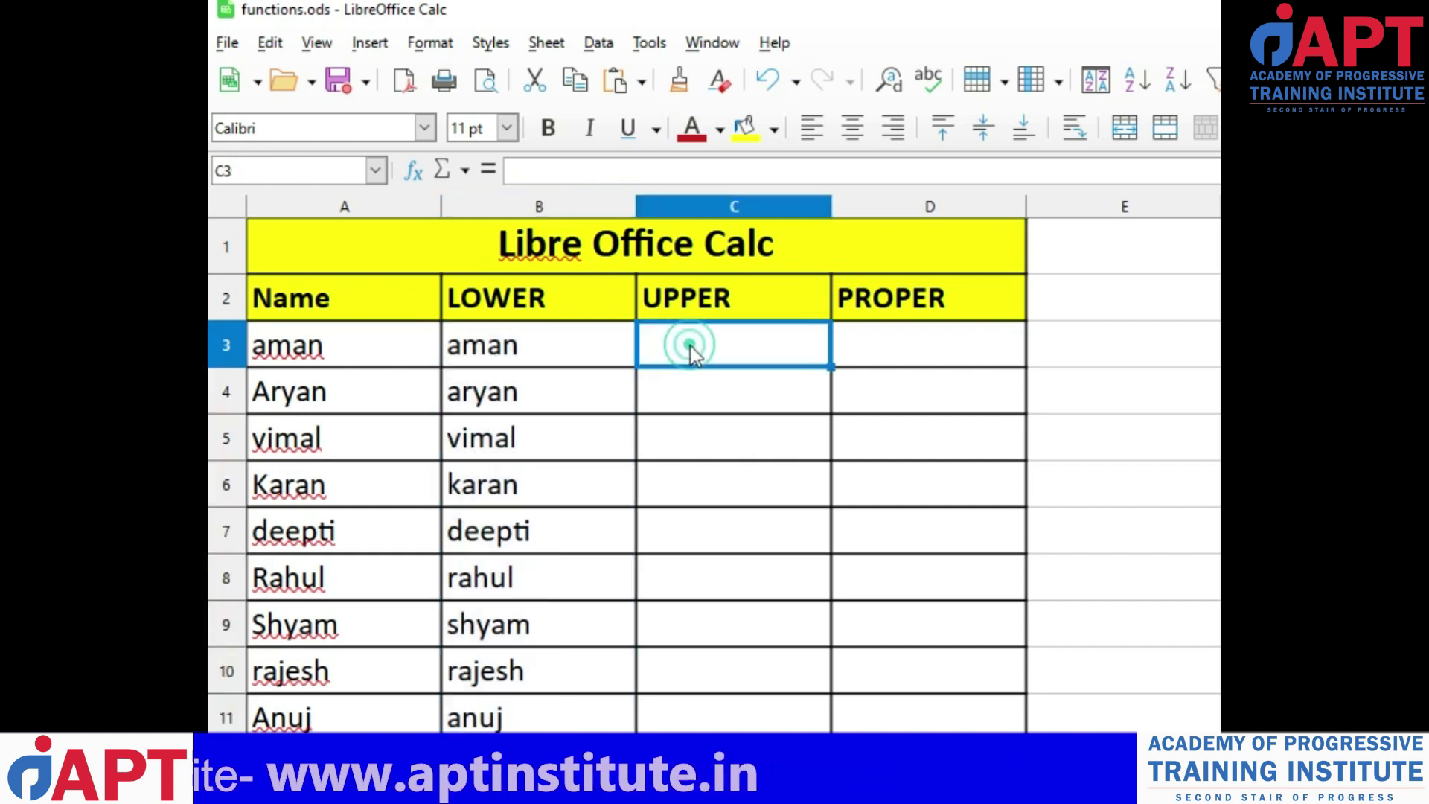
type("=upper")
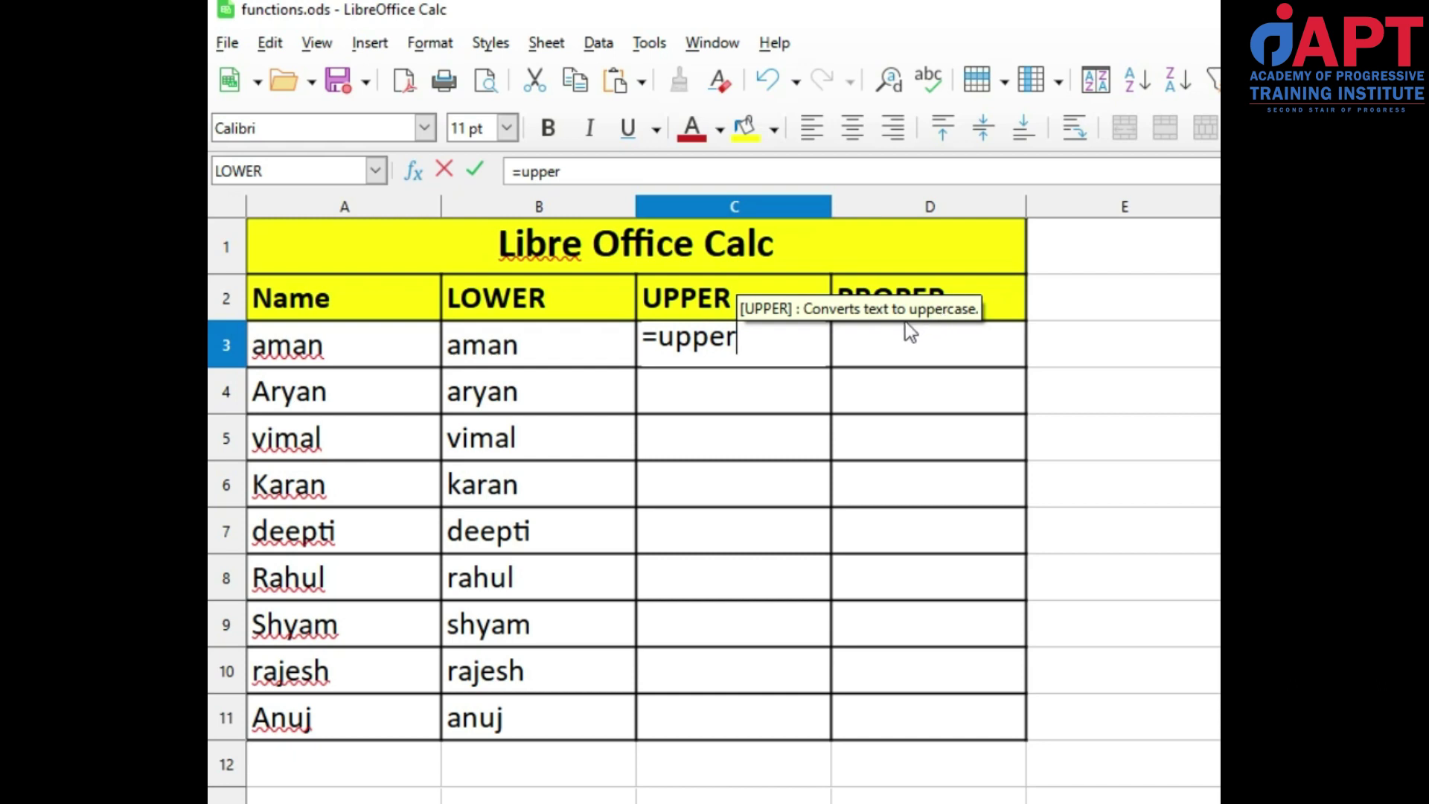
type("(")
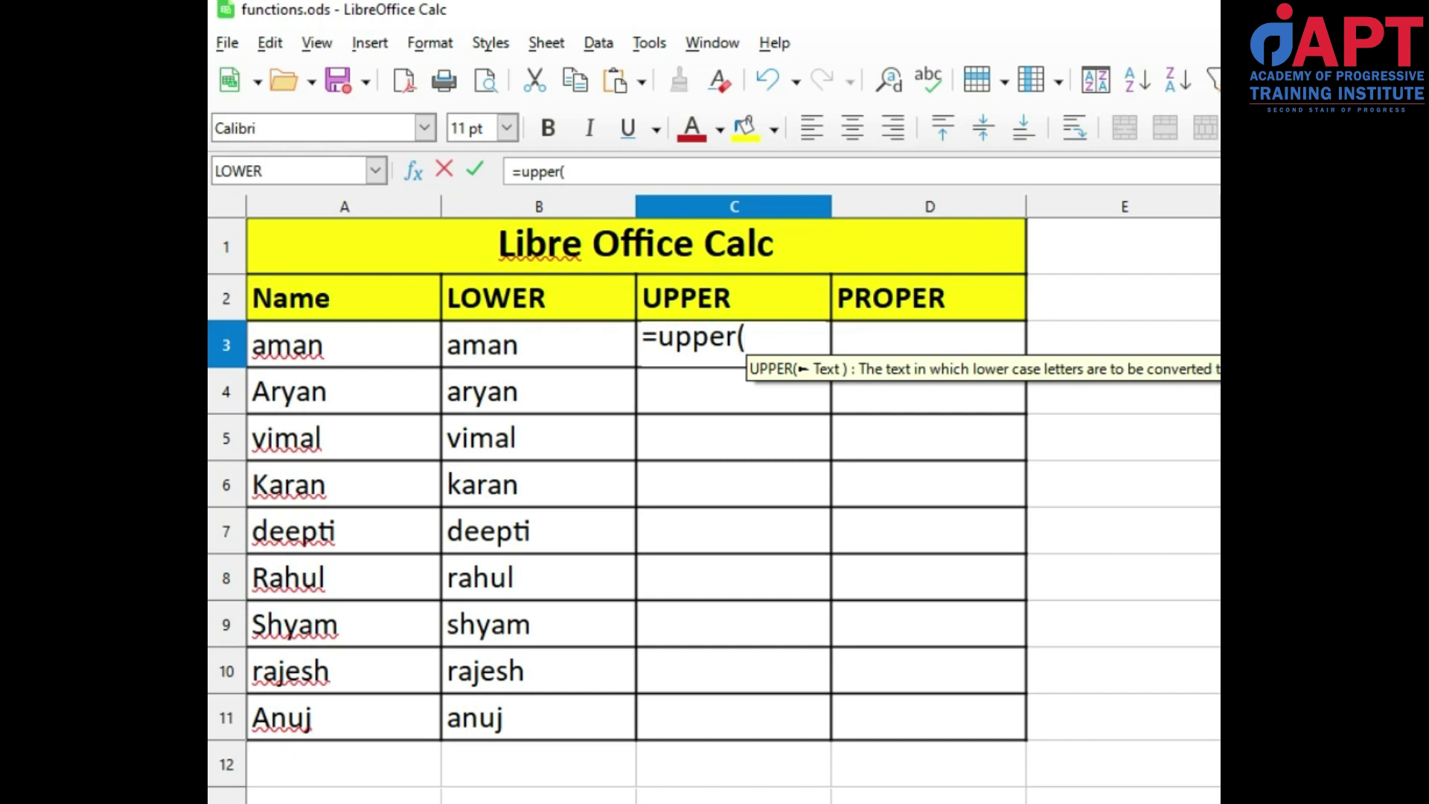
left_click(539, 346)
type(")")
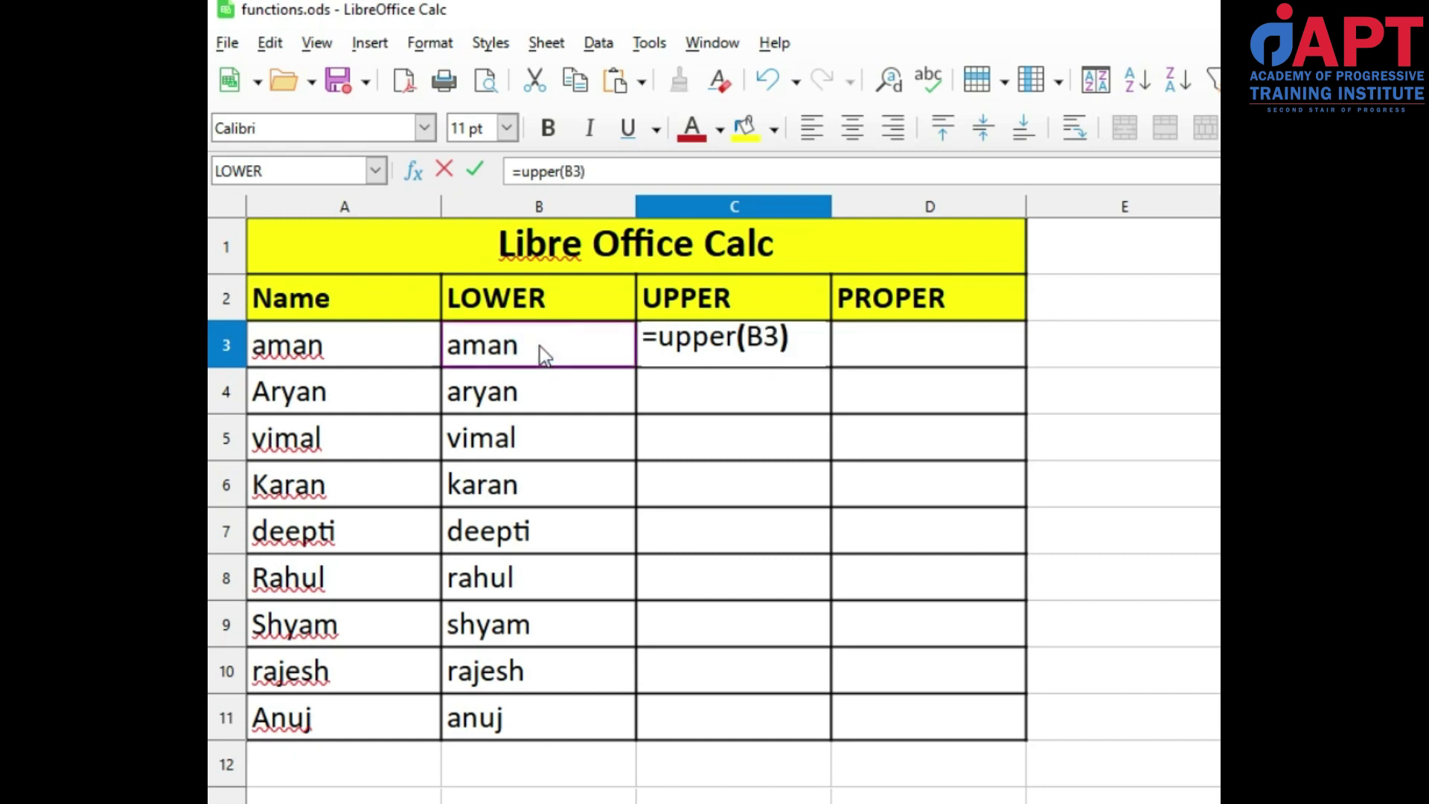
key("Return")
Copy the UPPER formula in C3 down the column through C11
key("Up")
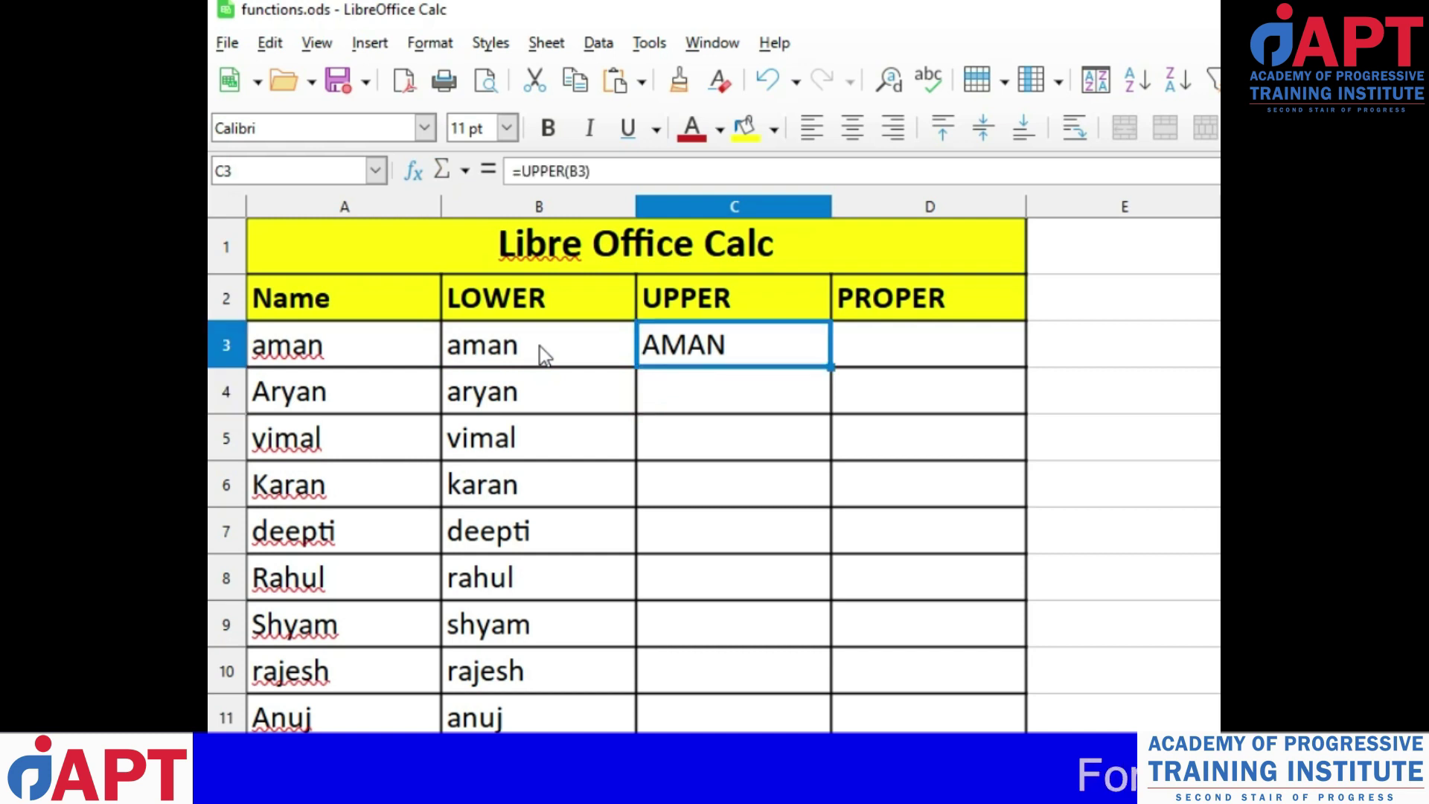
key("ctrl+c")
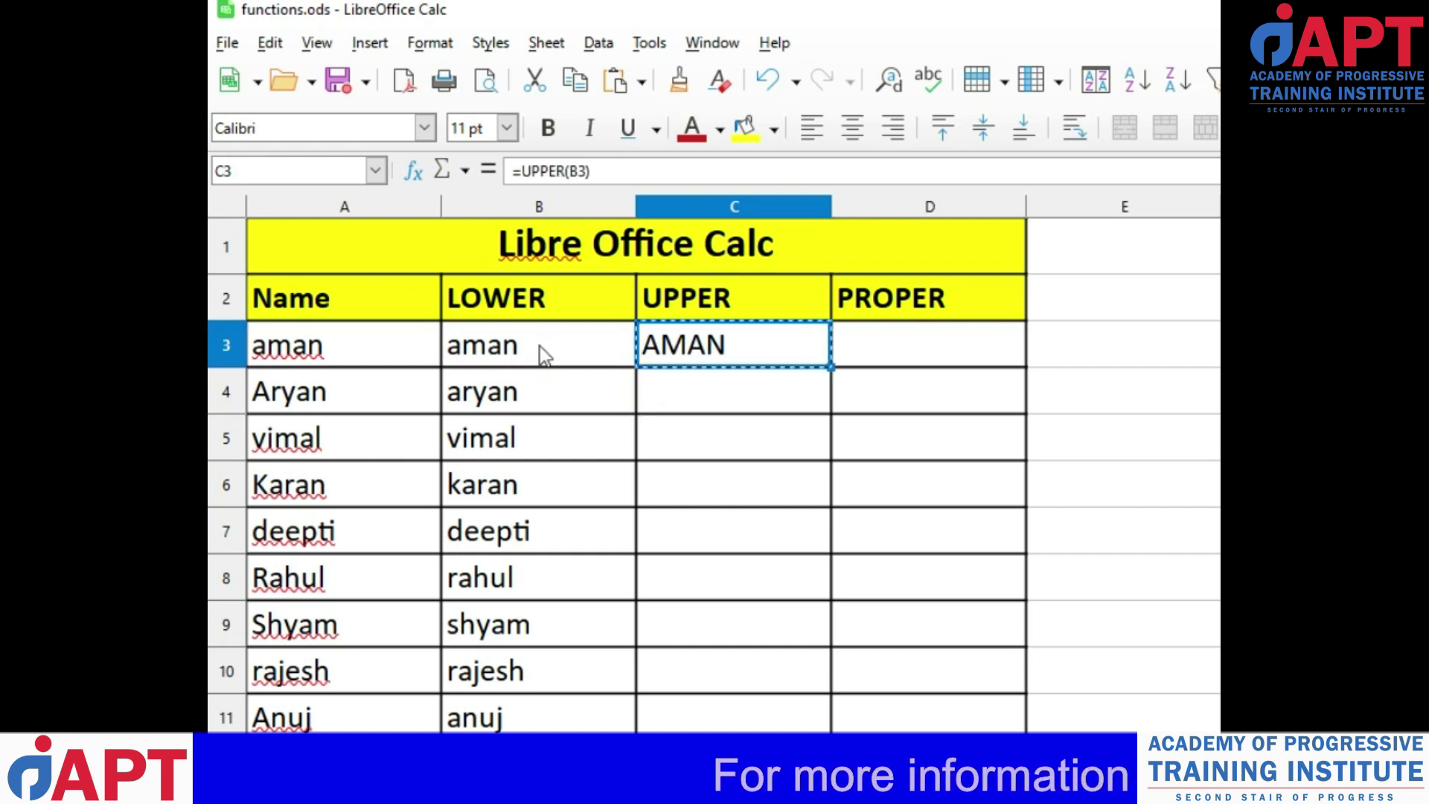
key("shift+Down")
key("shift+Down")
key("shift+Down")
key("shift+Down")
key("shift+Down")
key("shift+Down")
key("shift+Down")
key("shift+Down")
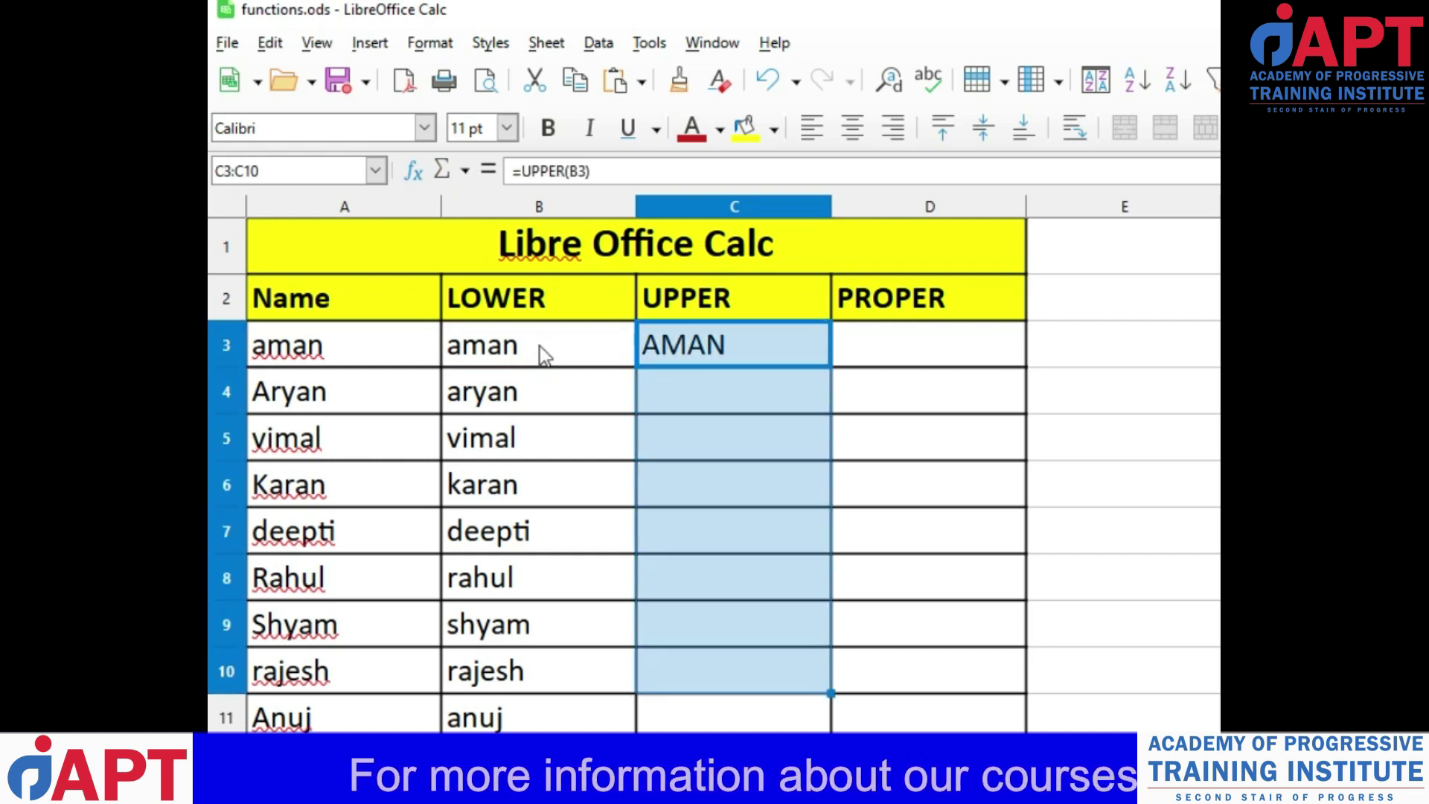
key("ctrl+v")
key("Return")
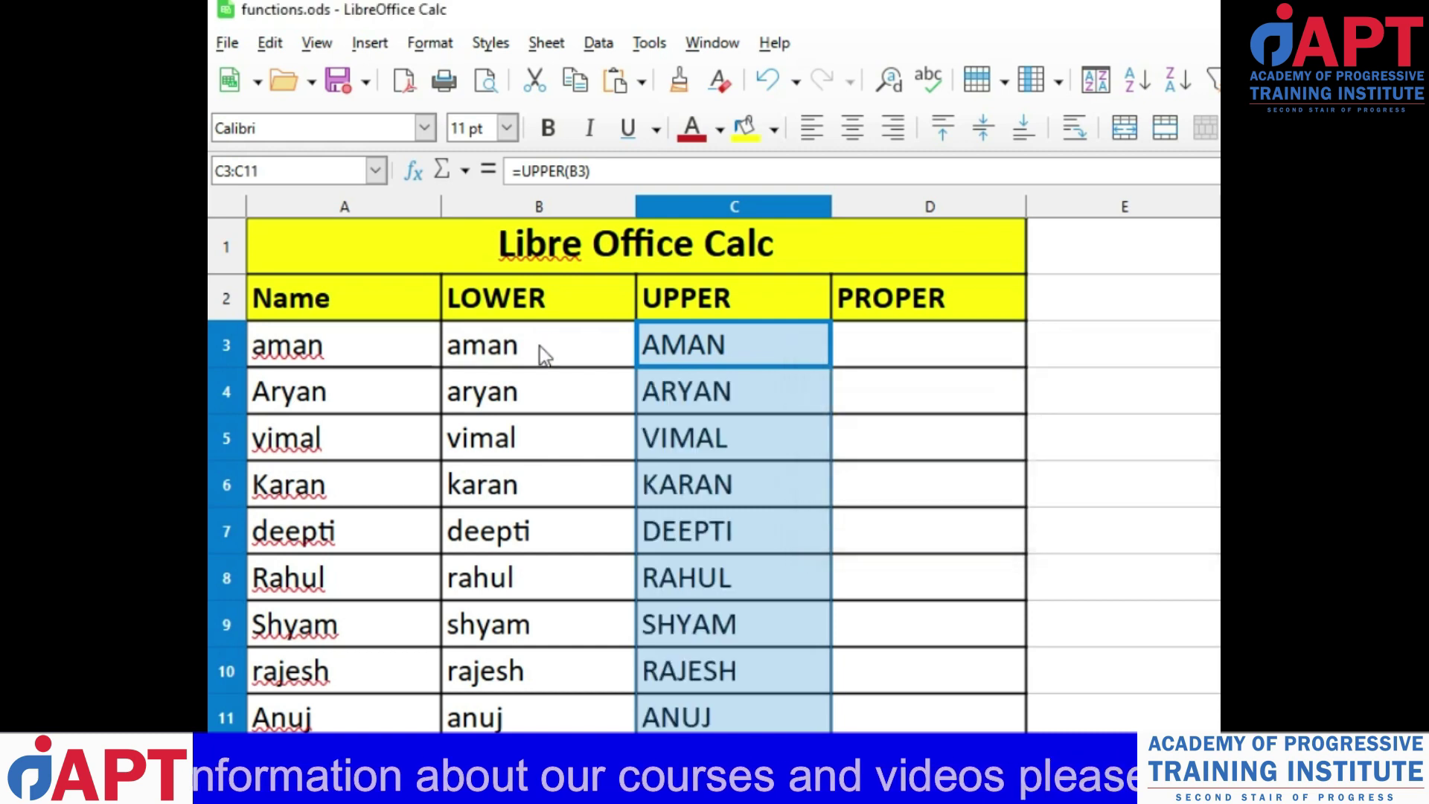
Compare the entries in the LOWER and UPPER columns row by row
key("Down")
key("Left")
key("Down")
key("Down")
key("Down")
key("Right")
key("Down")
key("Down")
key("Down")
key("Down")
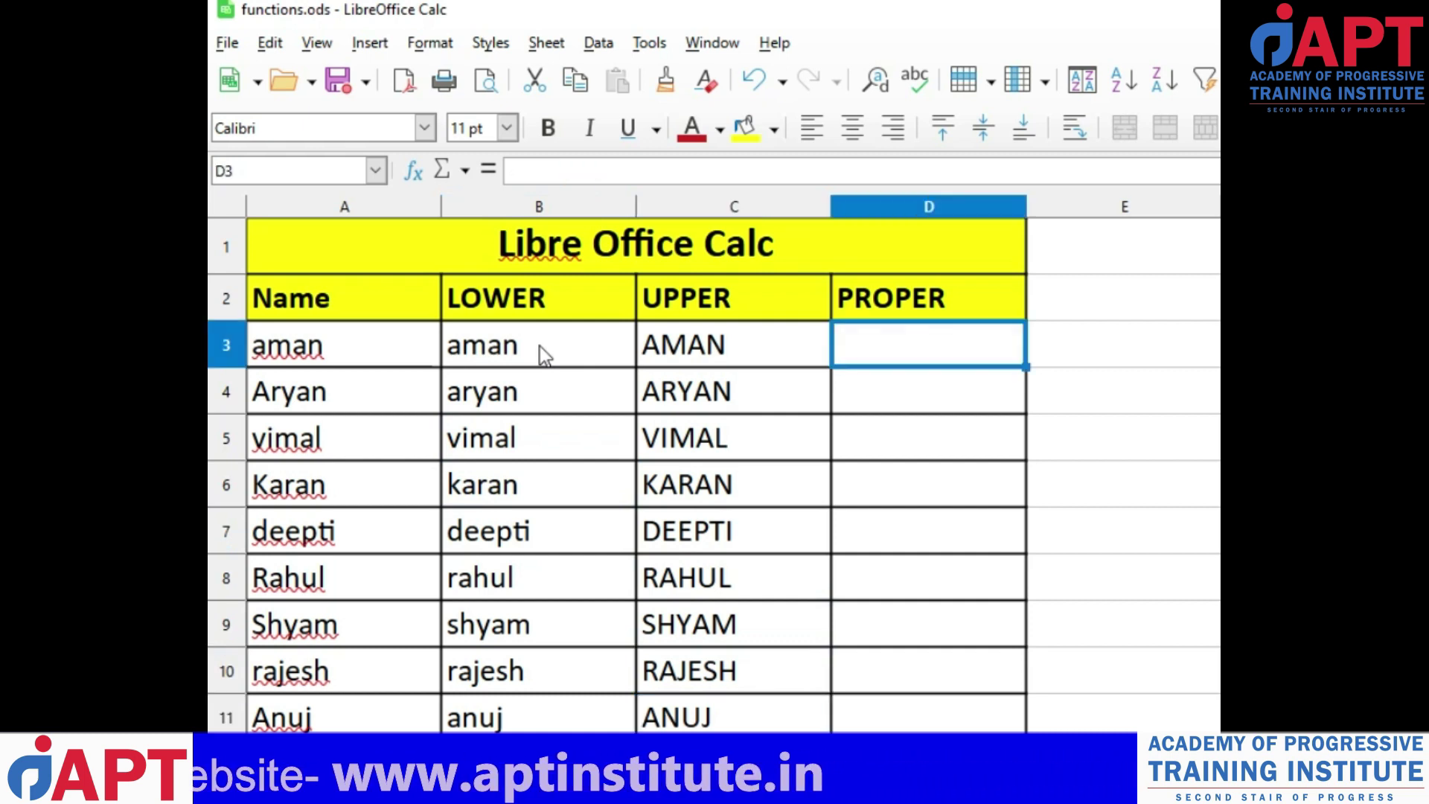
Enter the formula =PROPER(C3) in cell D3 to capitalize only the initial letter of the first uppercase name
type("=")
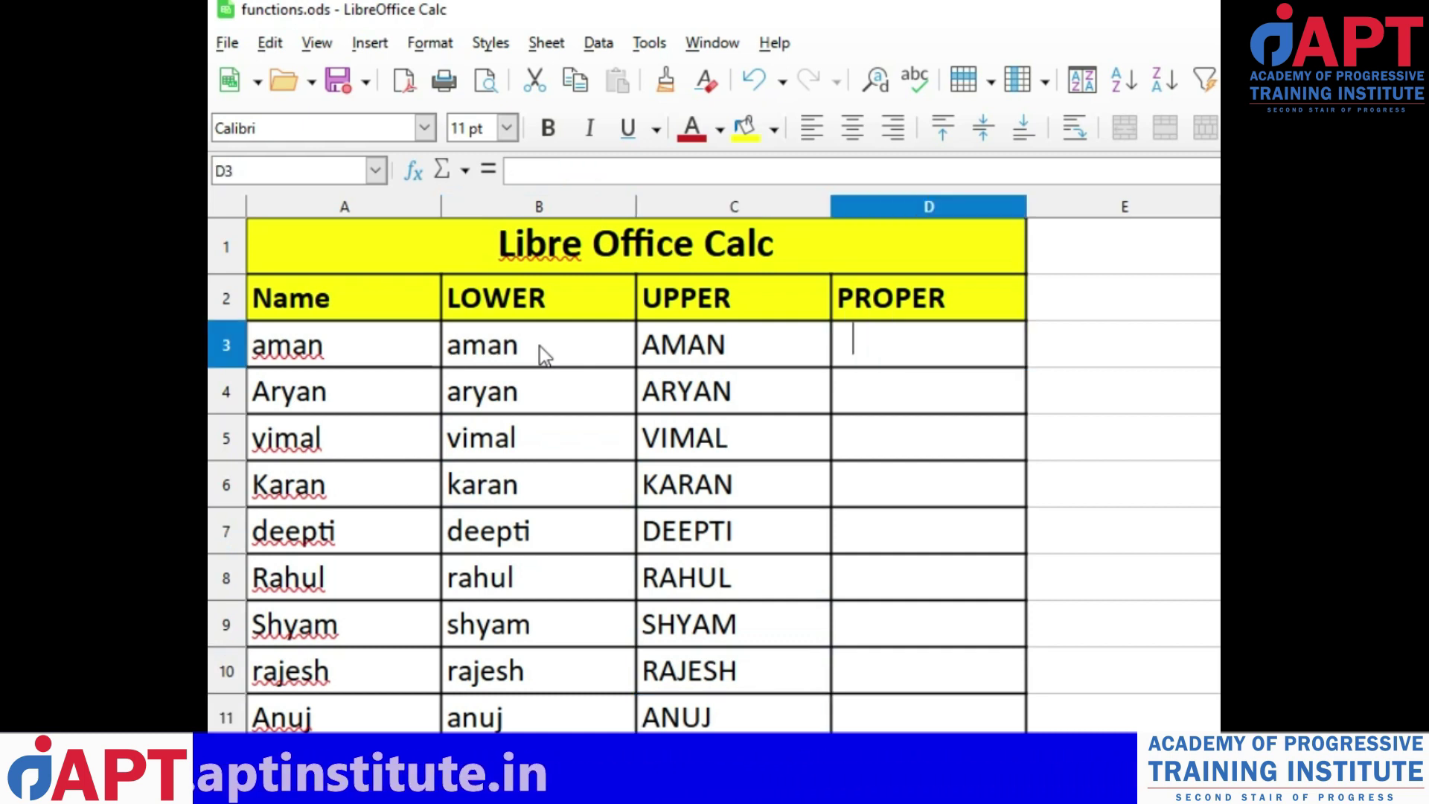
type("pro")
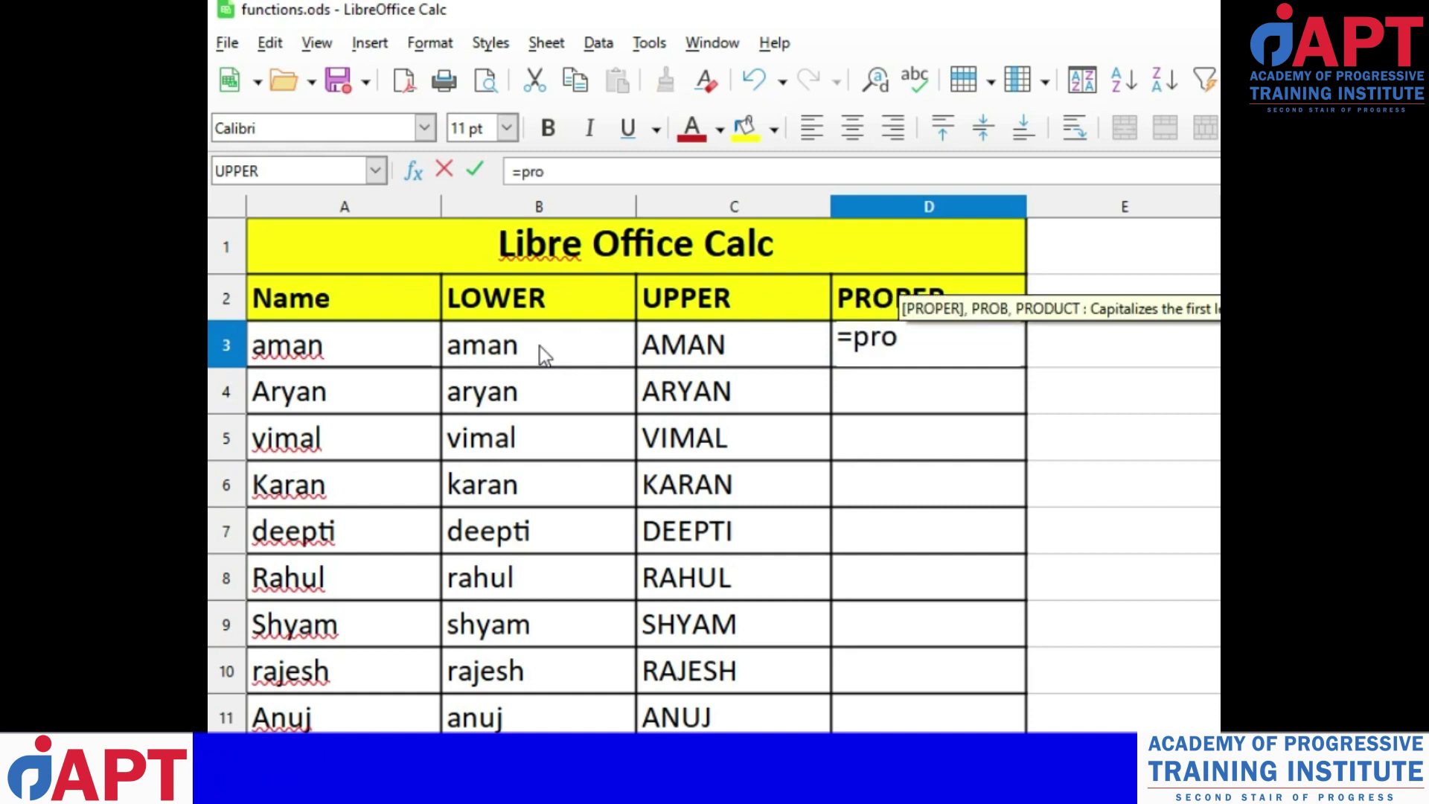
type("per")
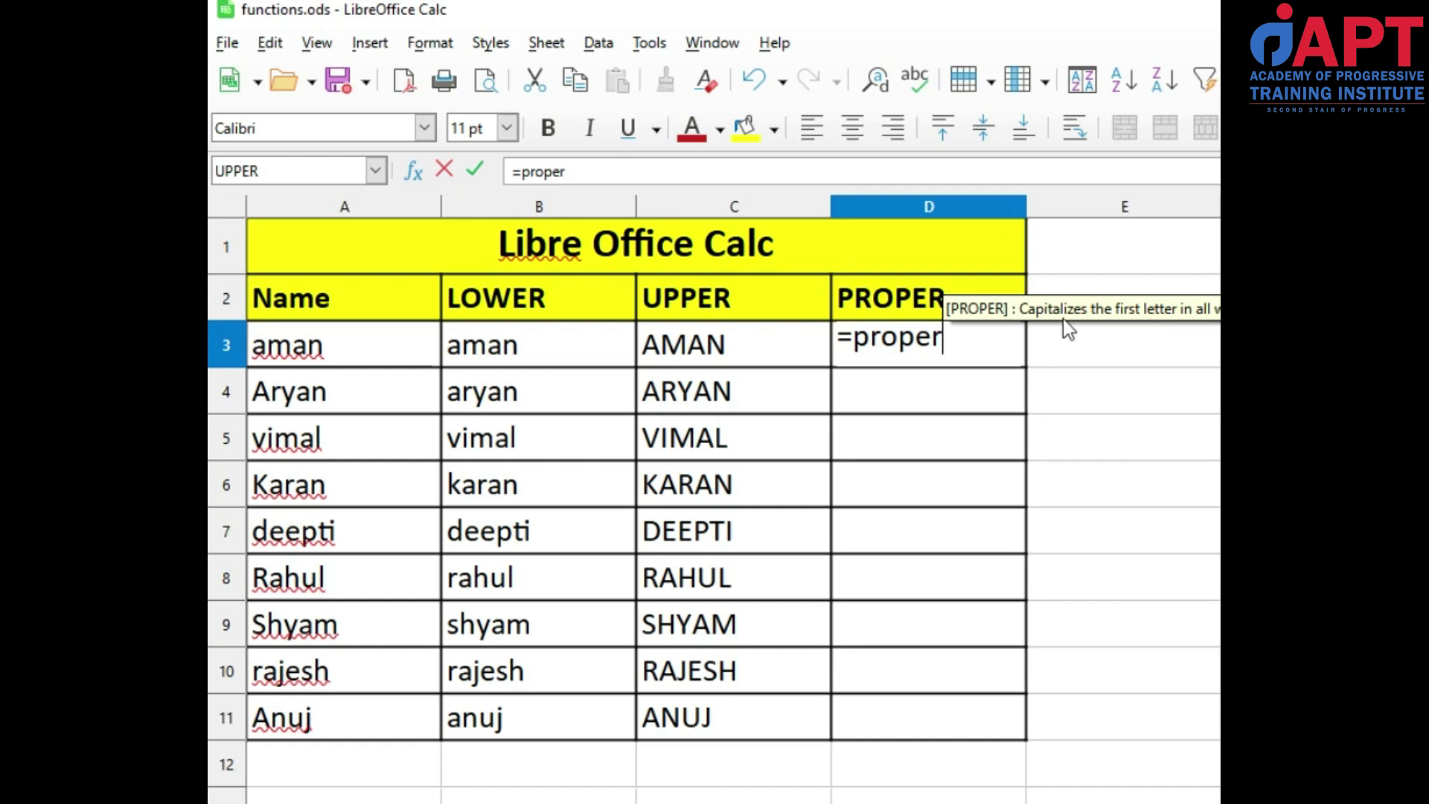
type("(")
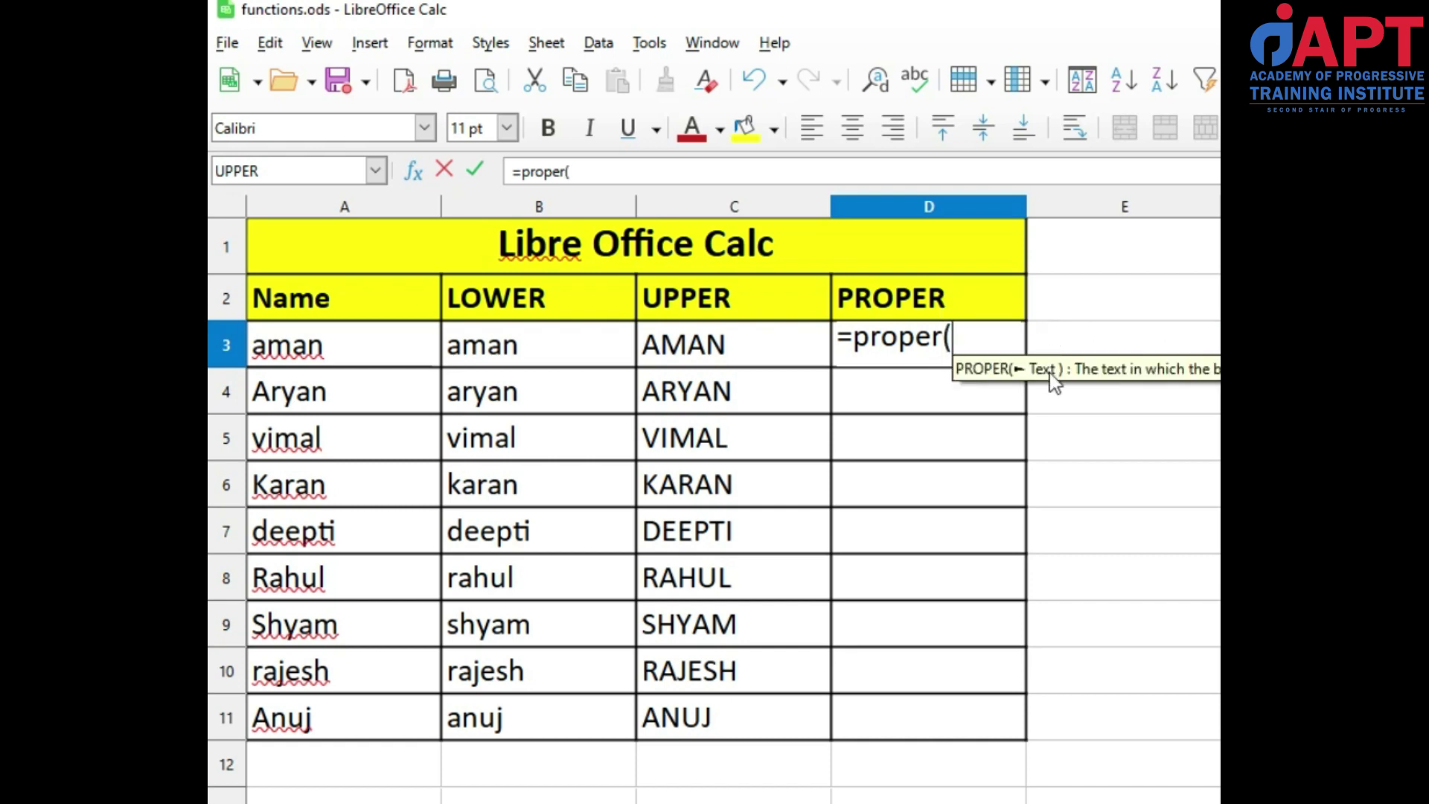
left_click(761, 350)
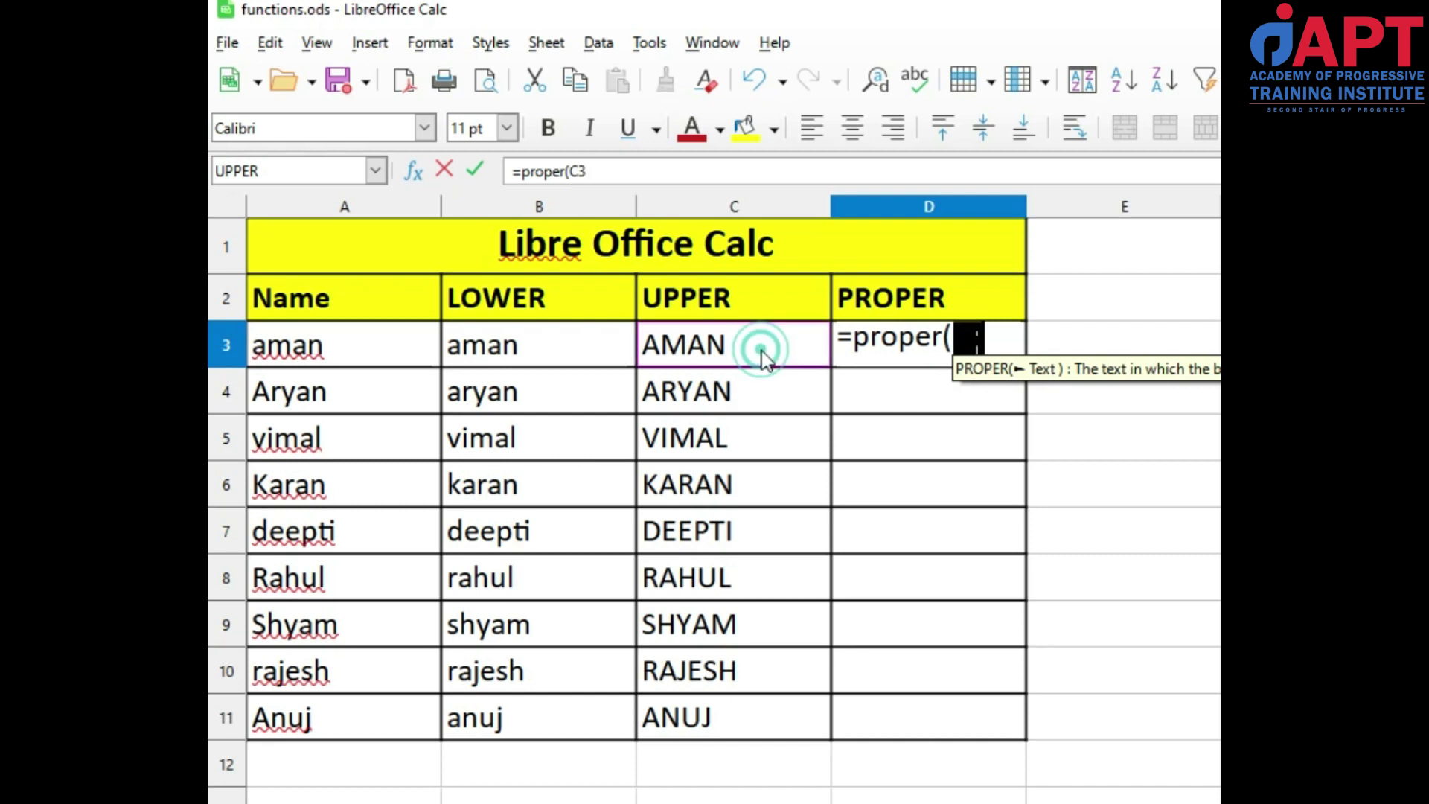
type(")")
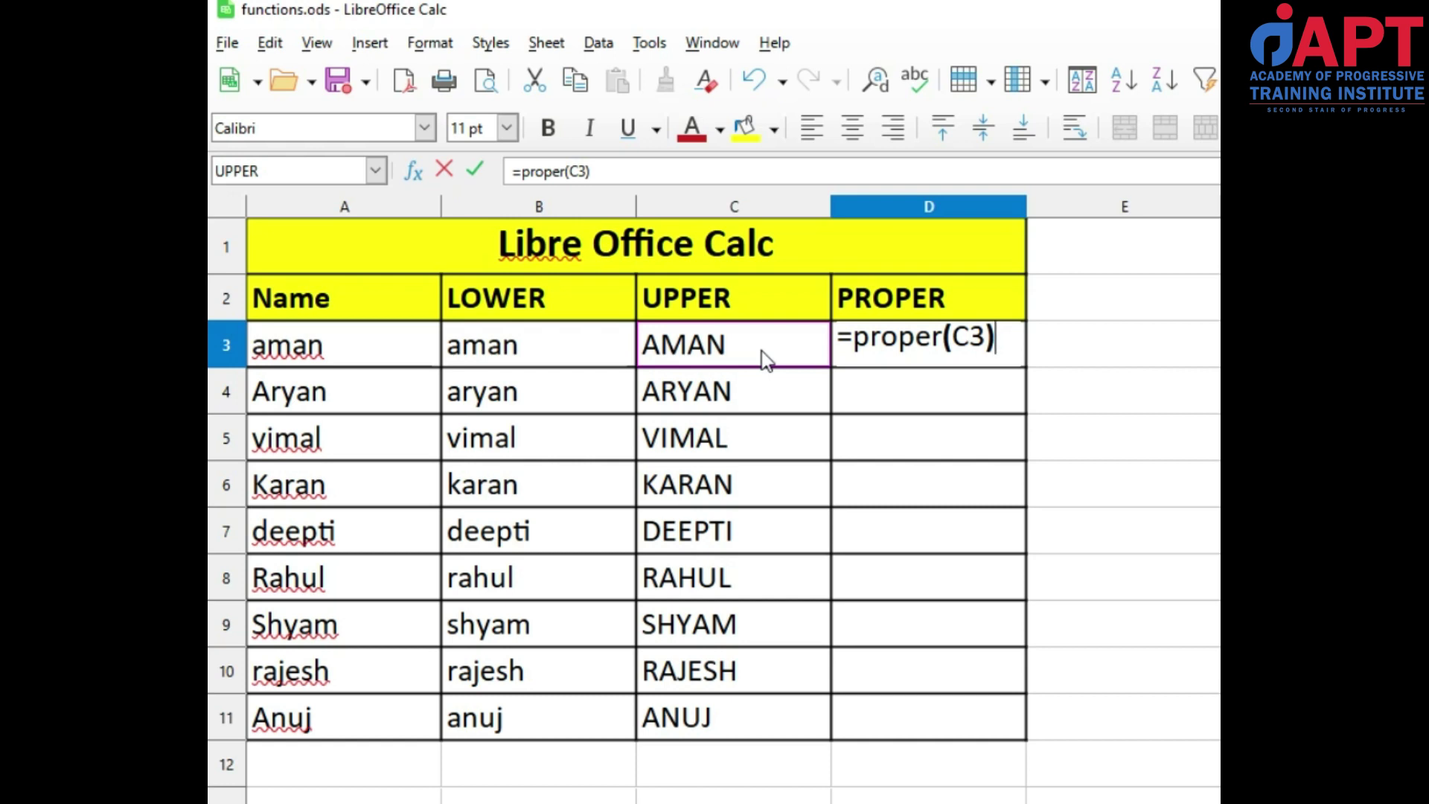
key("Return")
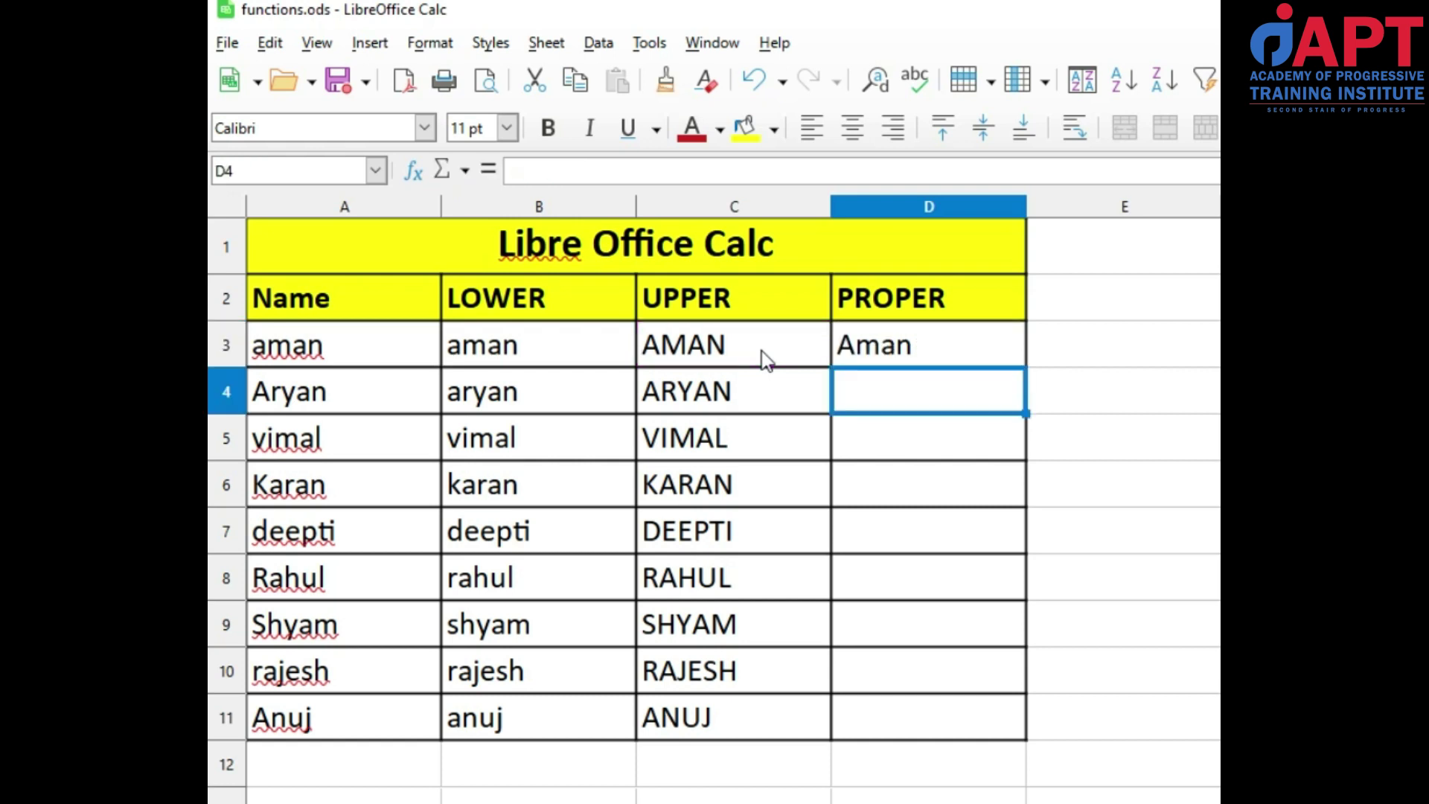
Copy the PROPER formula in D3 down the column through D11
left_click(894, 344)
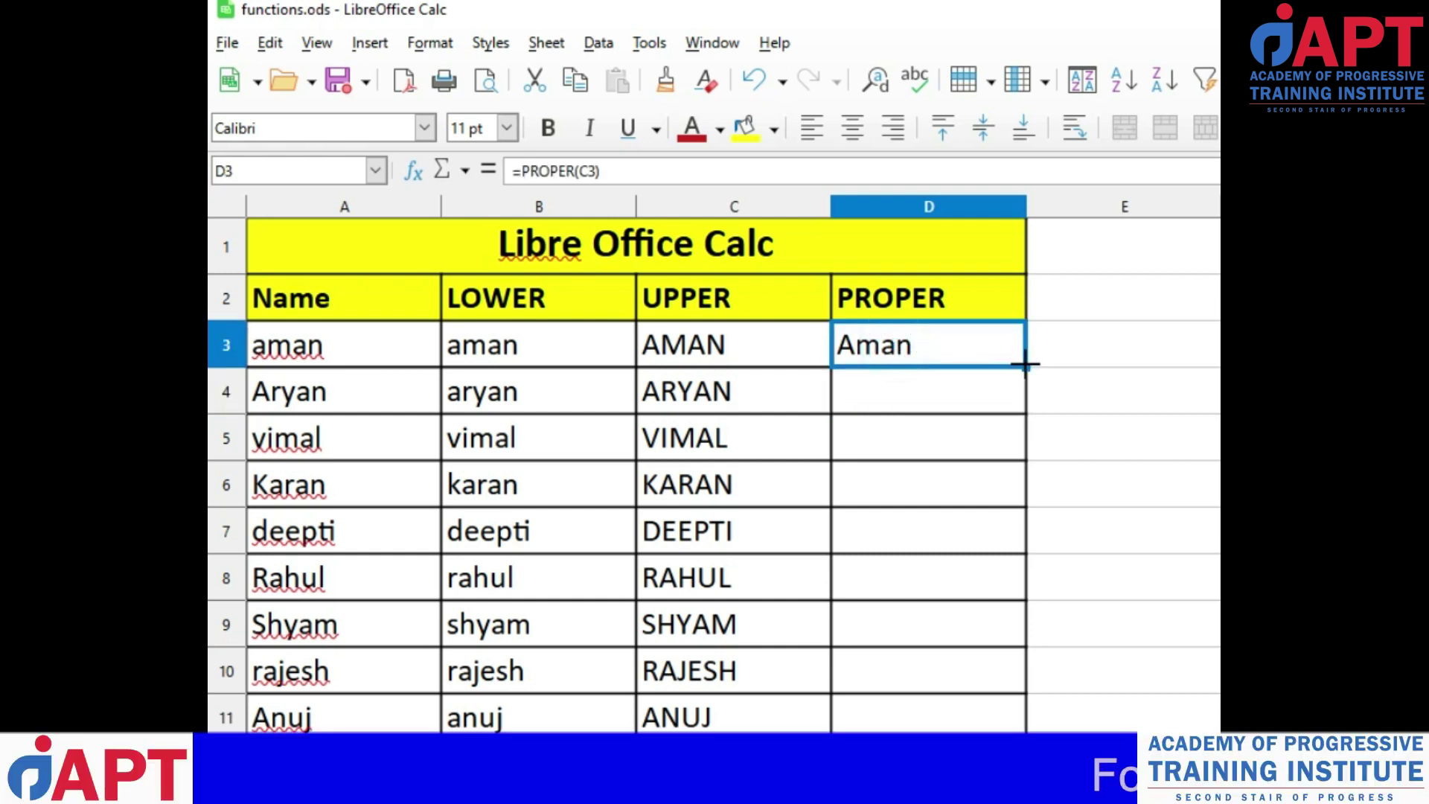
left_click_drag(1025, 367, 1024, 726)
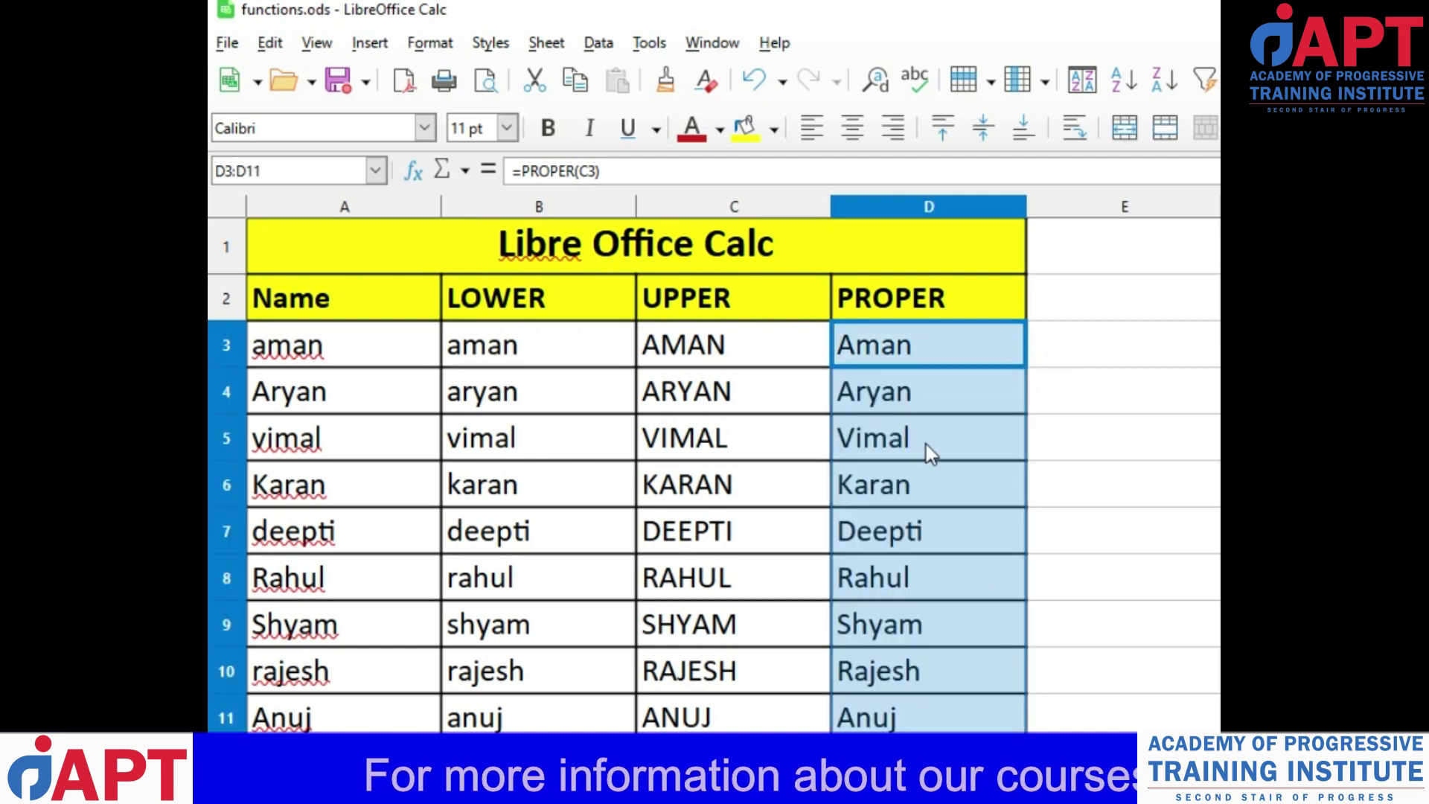
Check the PROPER column's formulas and results cell by cell from D4 to D11
left_click(896, 404)
left_click(893, 432)
left_click(893, 486)
left_click(893, 530)
left_click(892, 575)
left_click(890, 625)
left_click(890, 671)
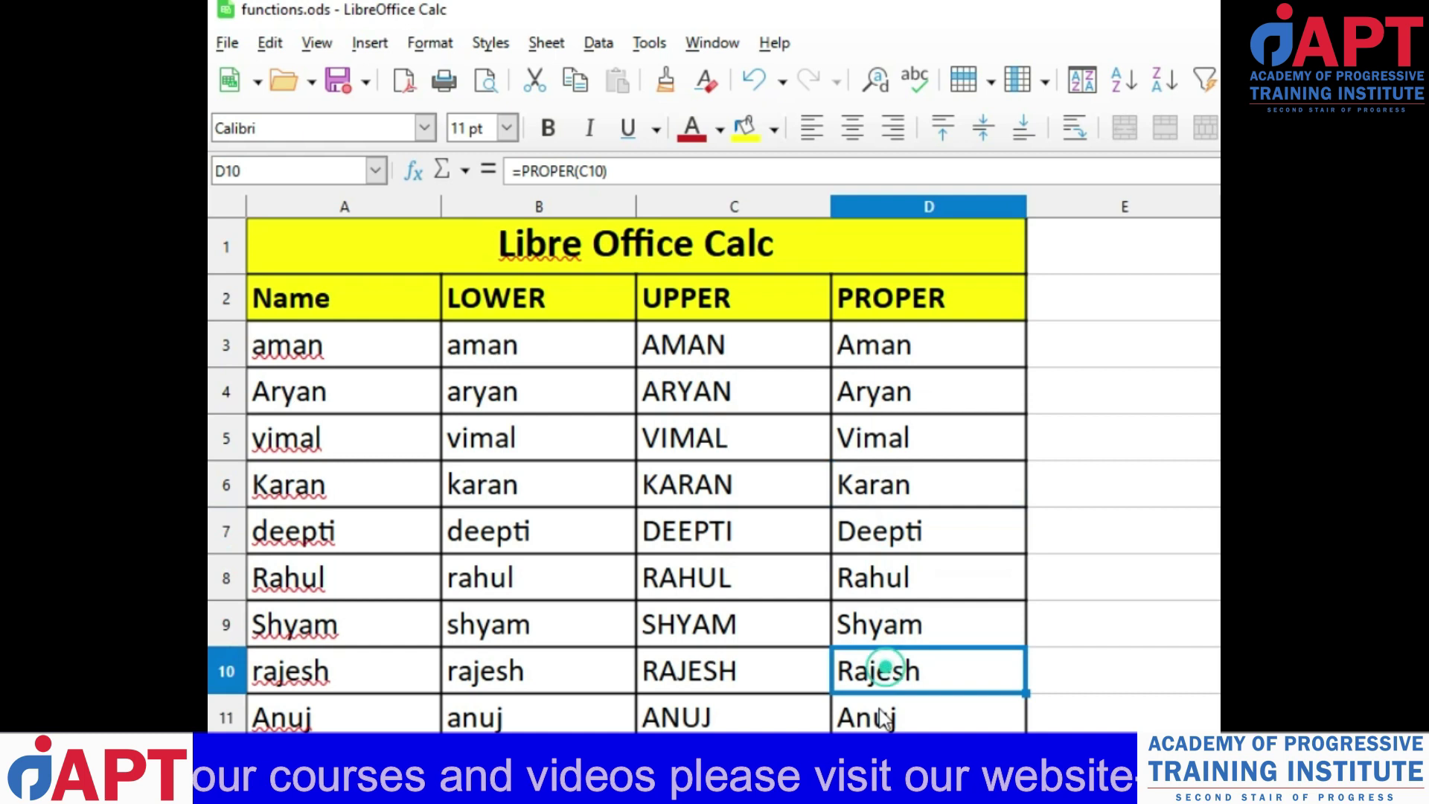
left_click(887, 714)
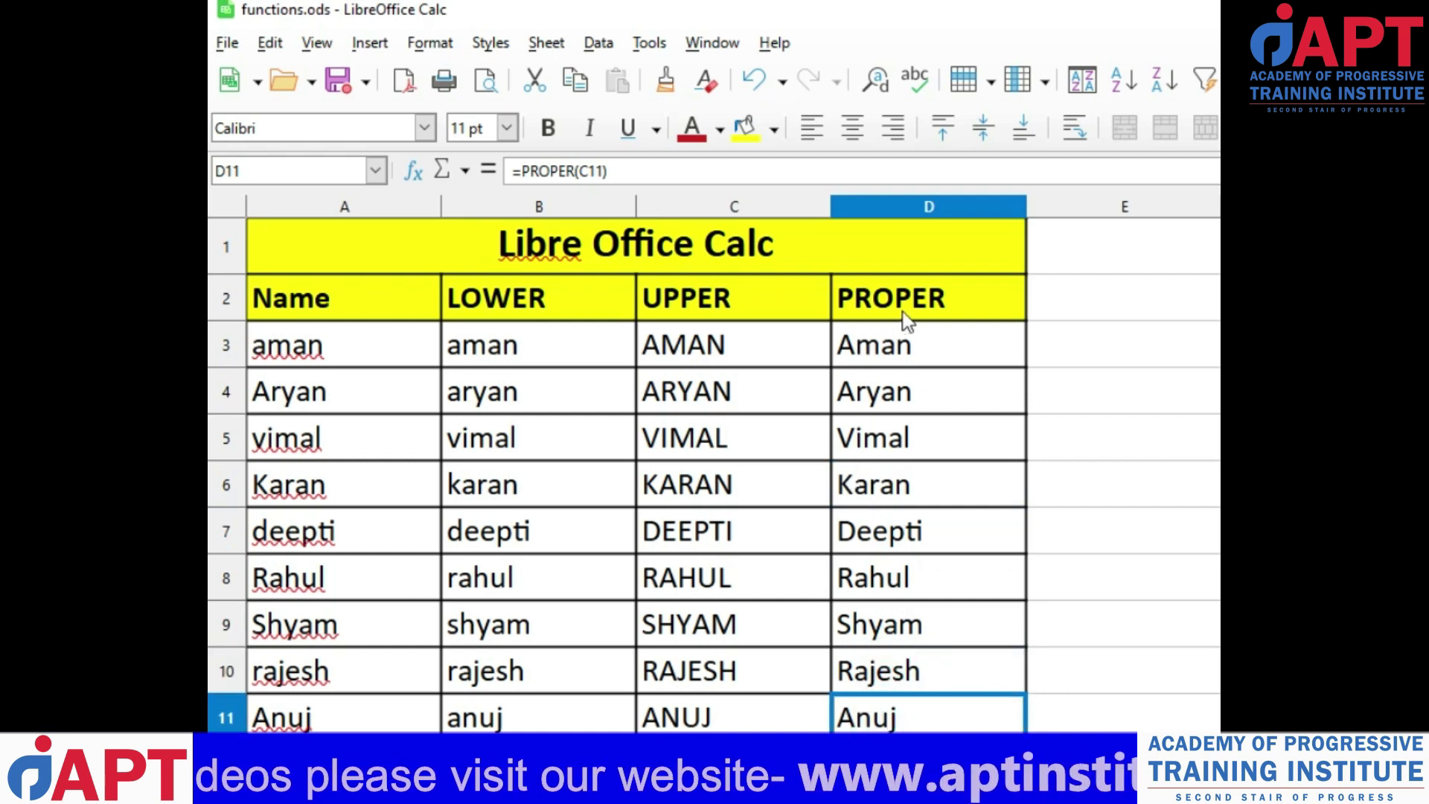